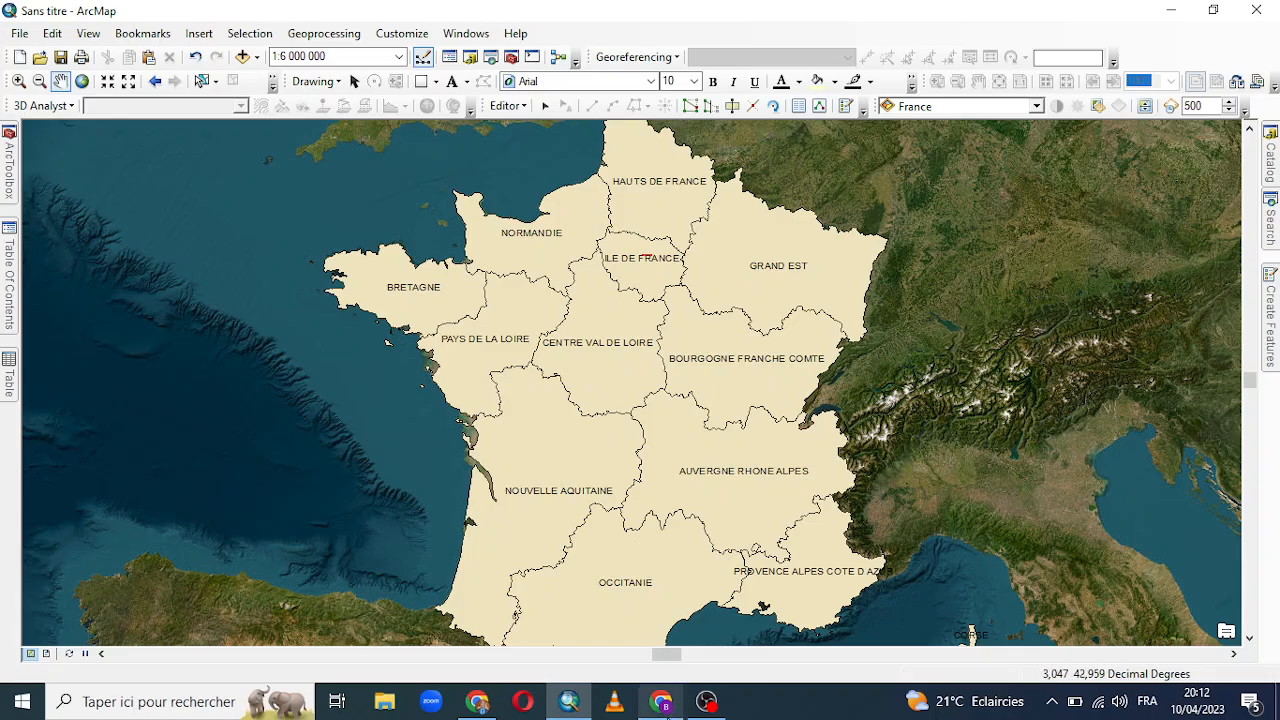
Switch to the browser and review the ComeUp offer for practical GIS and cartography training with ArcGIS 10.
left_click(661, 701)
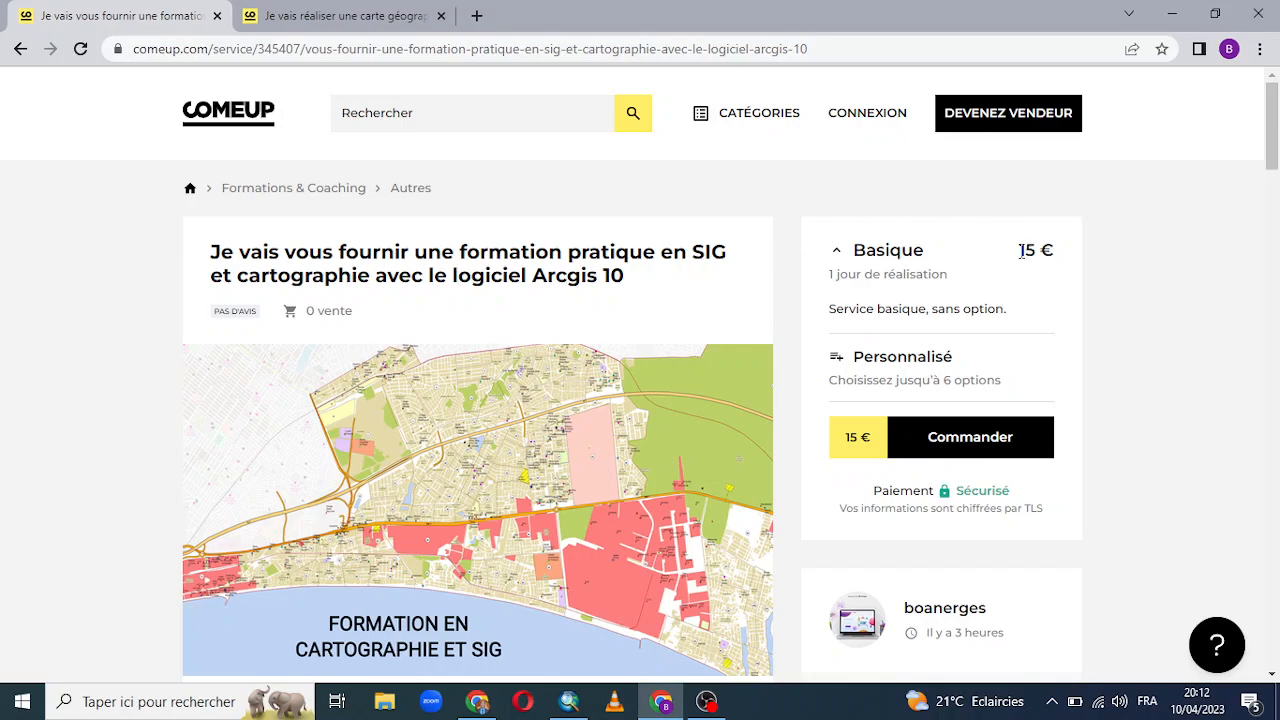
scroll(1040, 252, "down", 10)
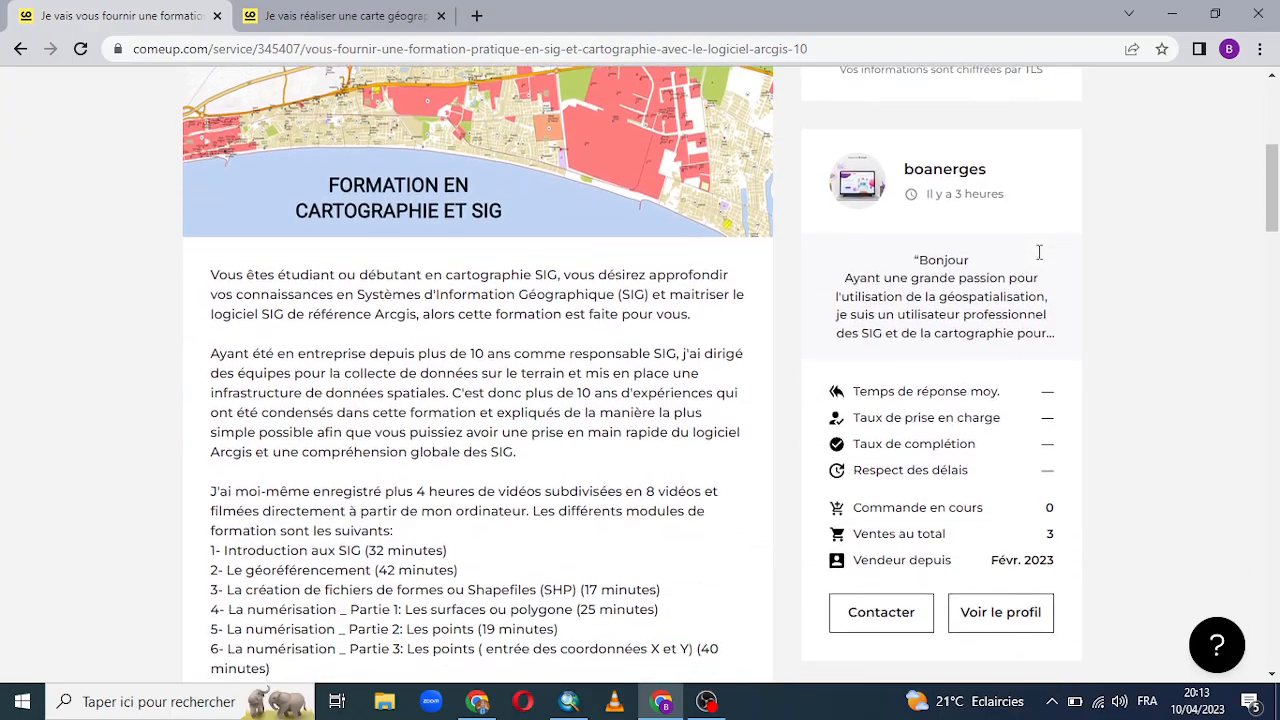
scroll(1040, 252, "up", 12)
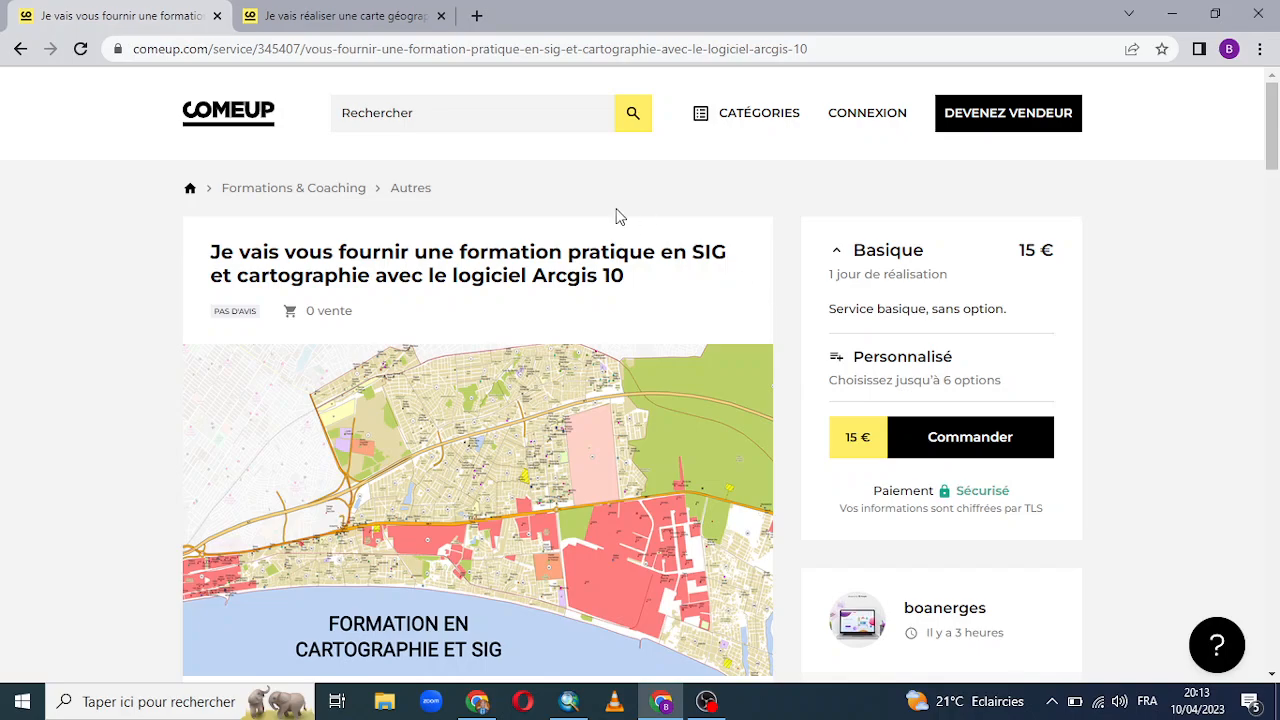
Open the ComeUp offer for producing a professional geographic map and look over its description.
left_click(364, 12)
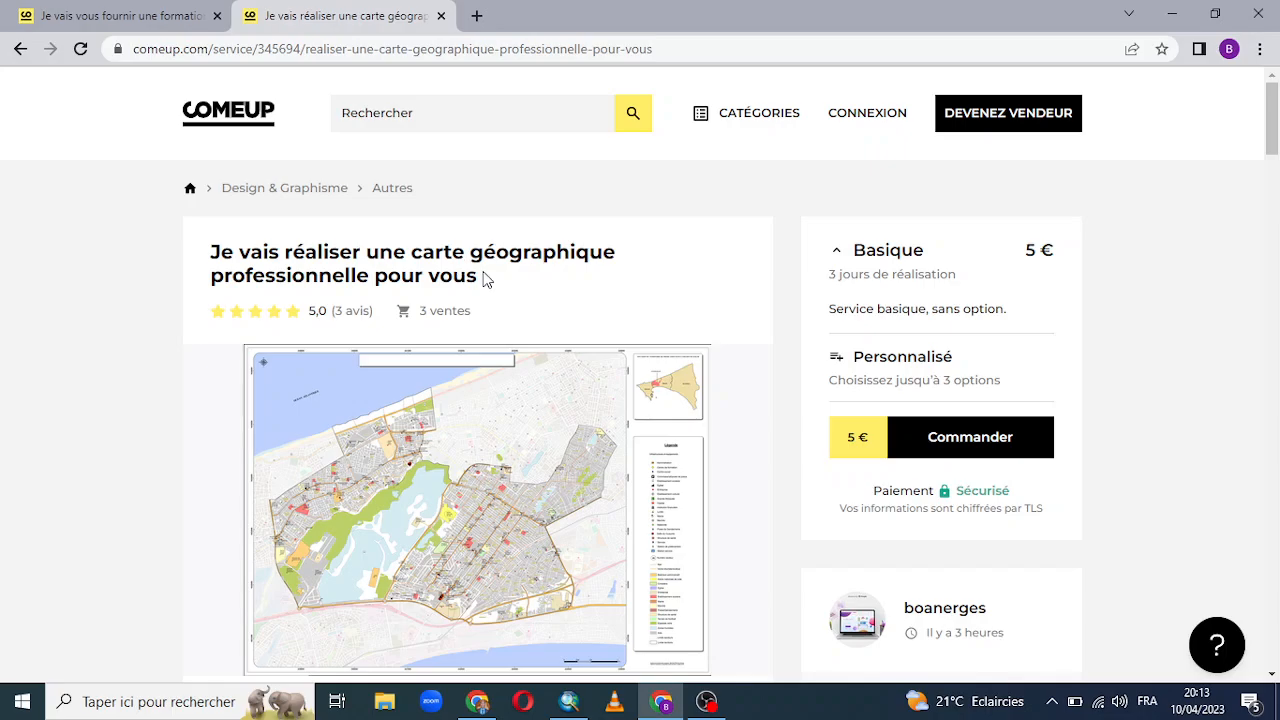
scroll(586, 277, "down", 3)
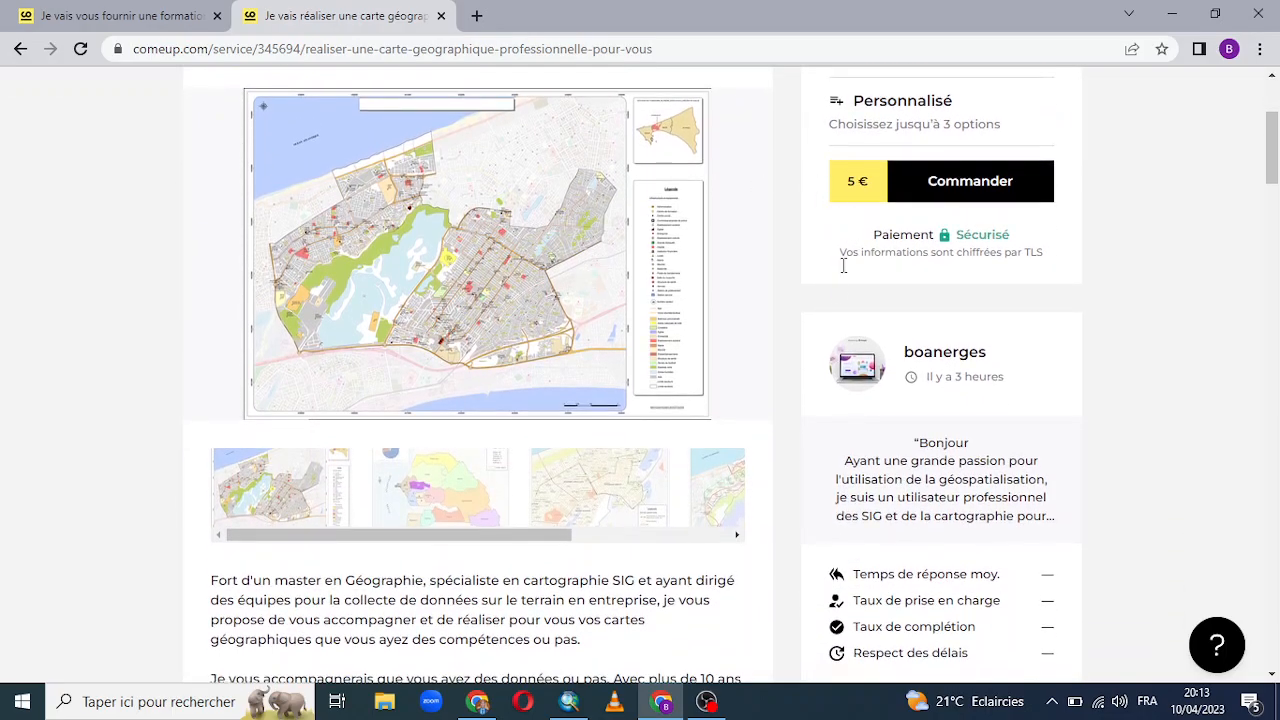
scroll(843, 266, "up", 3)
scroll(1090, 328, "down", 4)
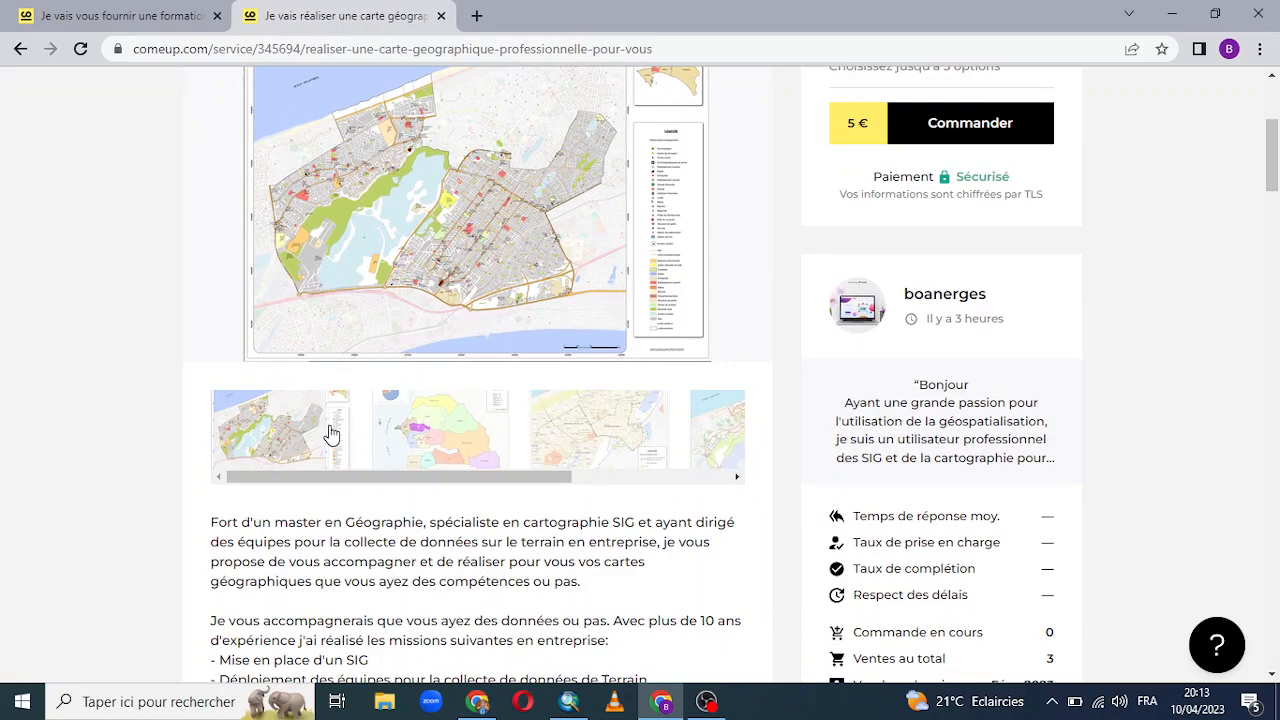
Browse the sample maps in the offer's image gallery, ending on the first one.
left_click(420, 440)
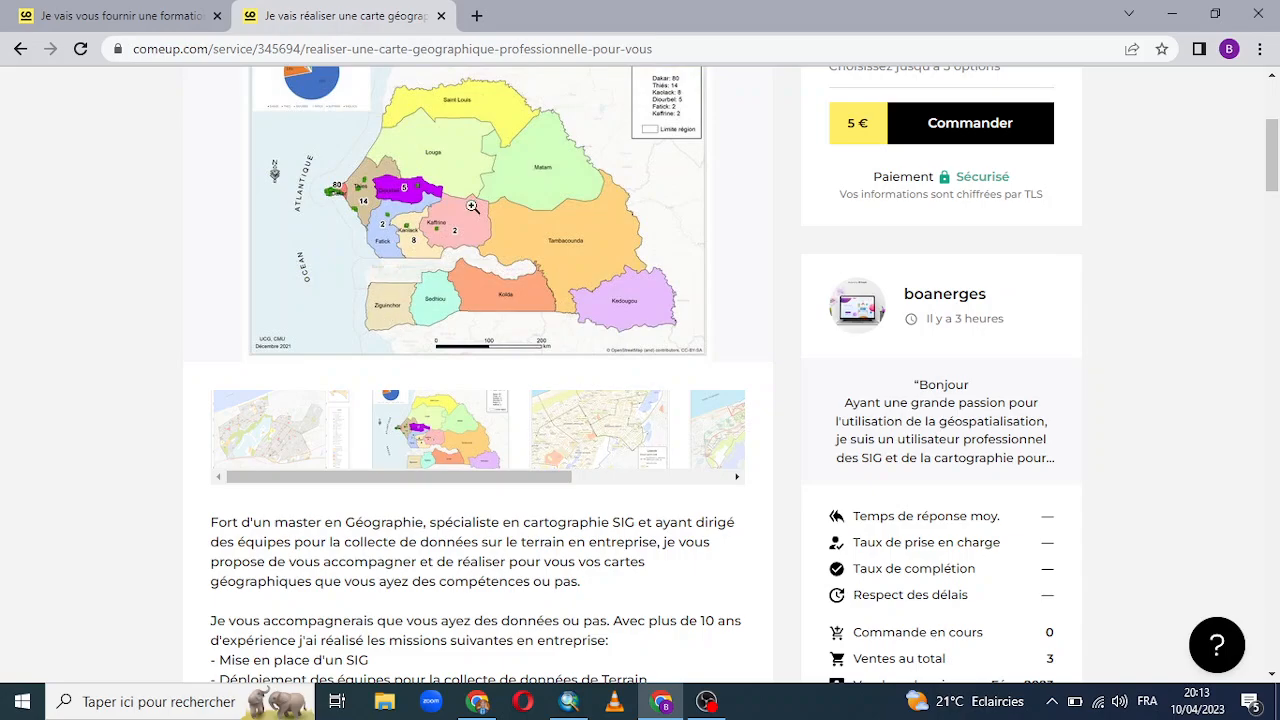
left_click(596, 440)
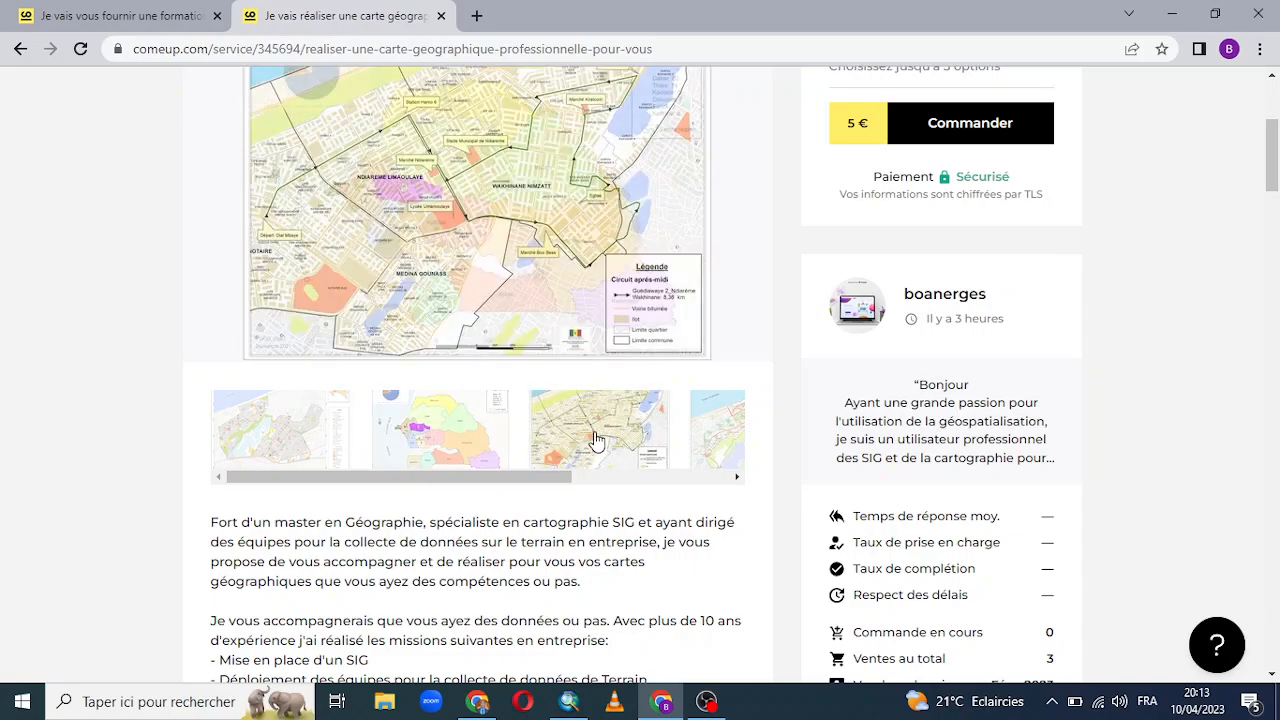
left_click(726, 466)
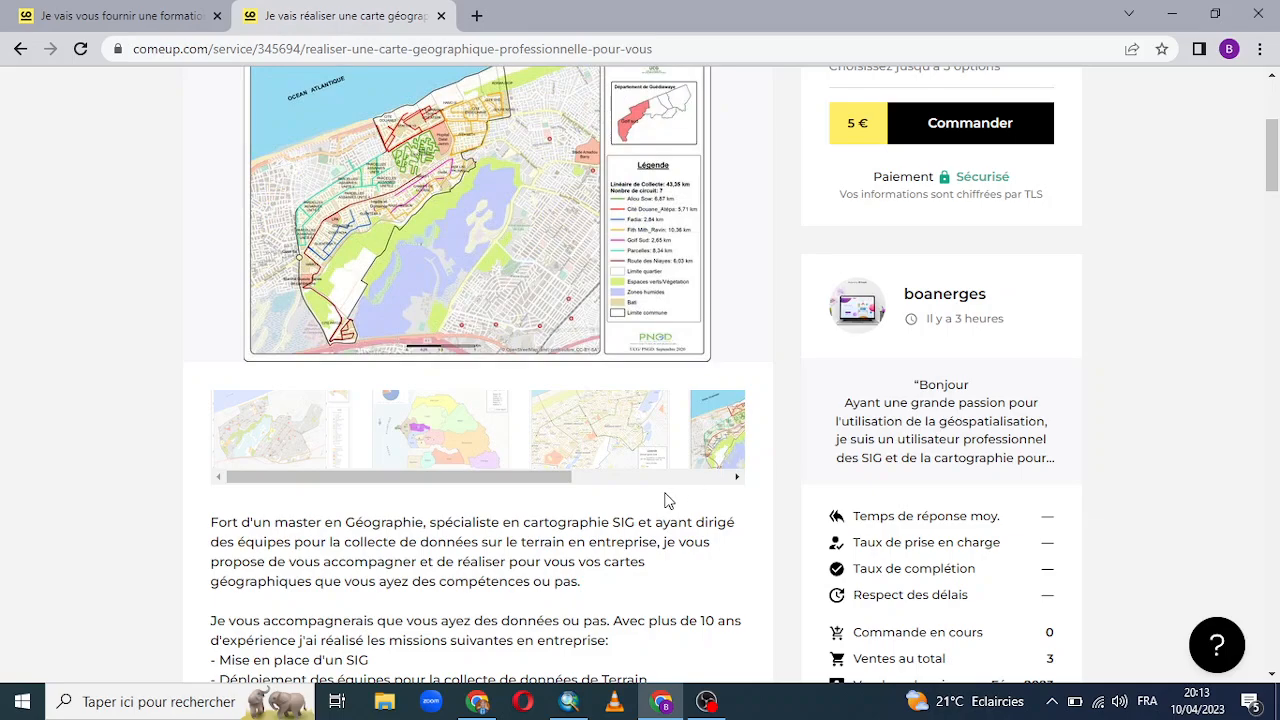
left_click(688, 478)
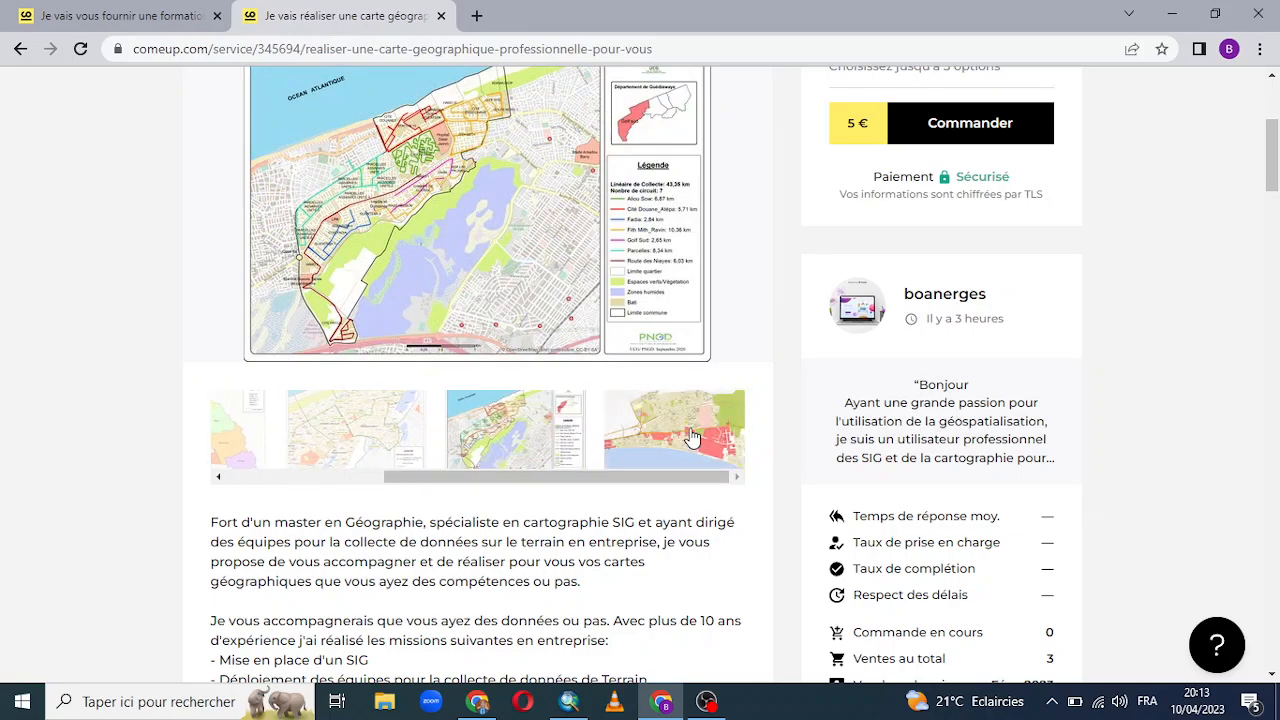
left_click(695, 458)
scroll(700, 290, "up", 1)
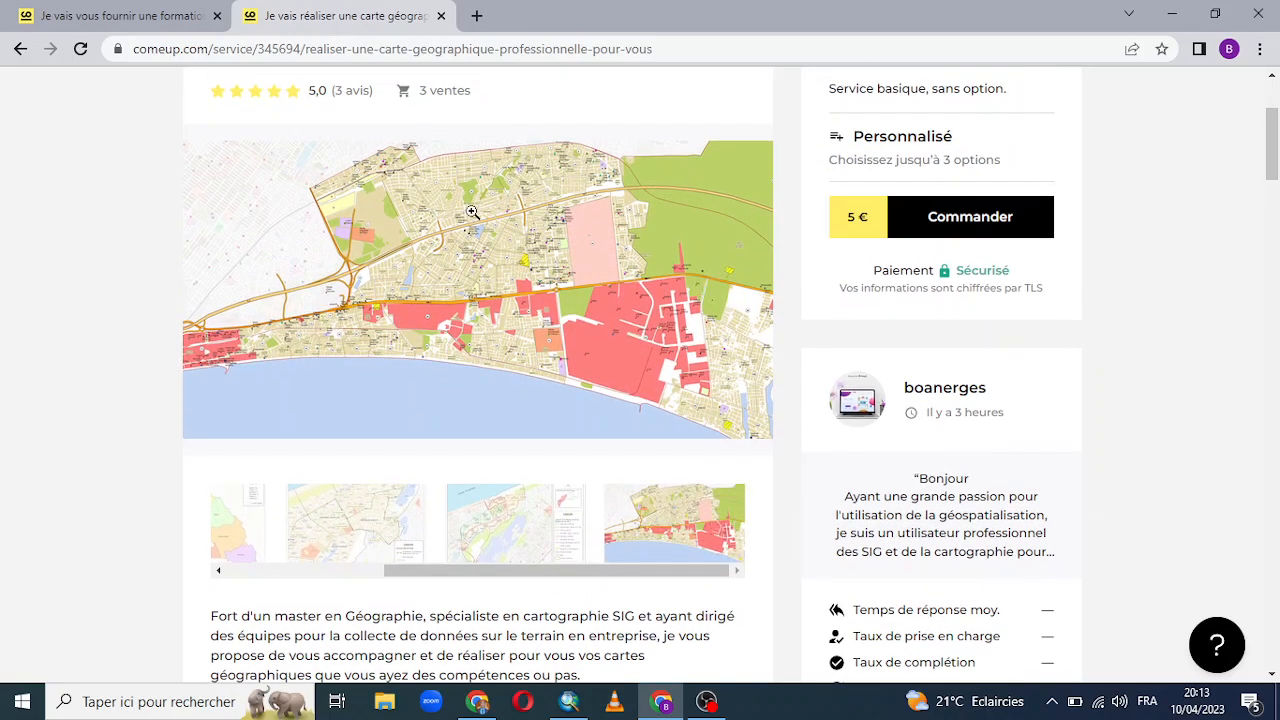
left_click(370, 540)
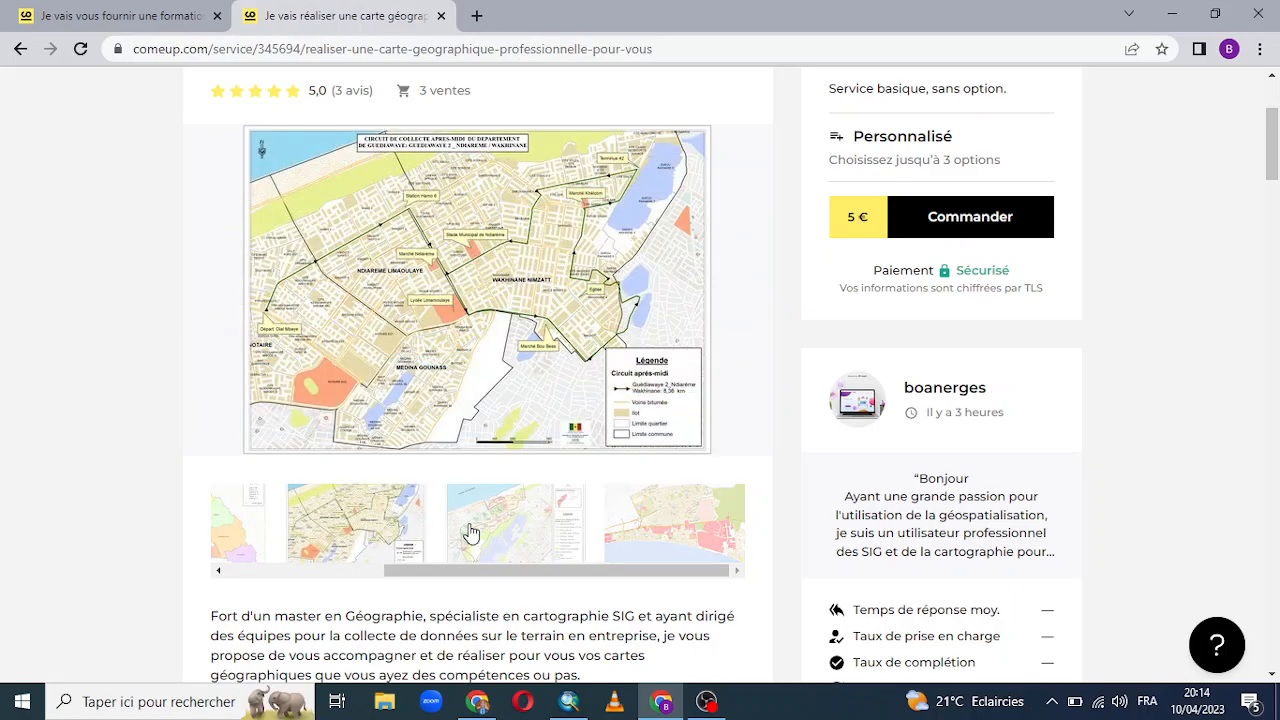
left_click(470, 535)
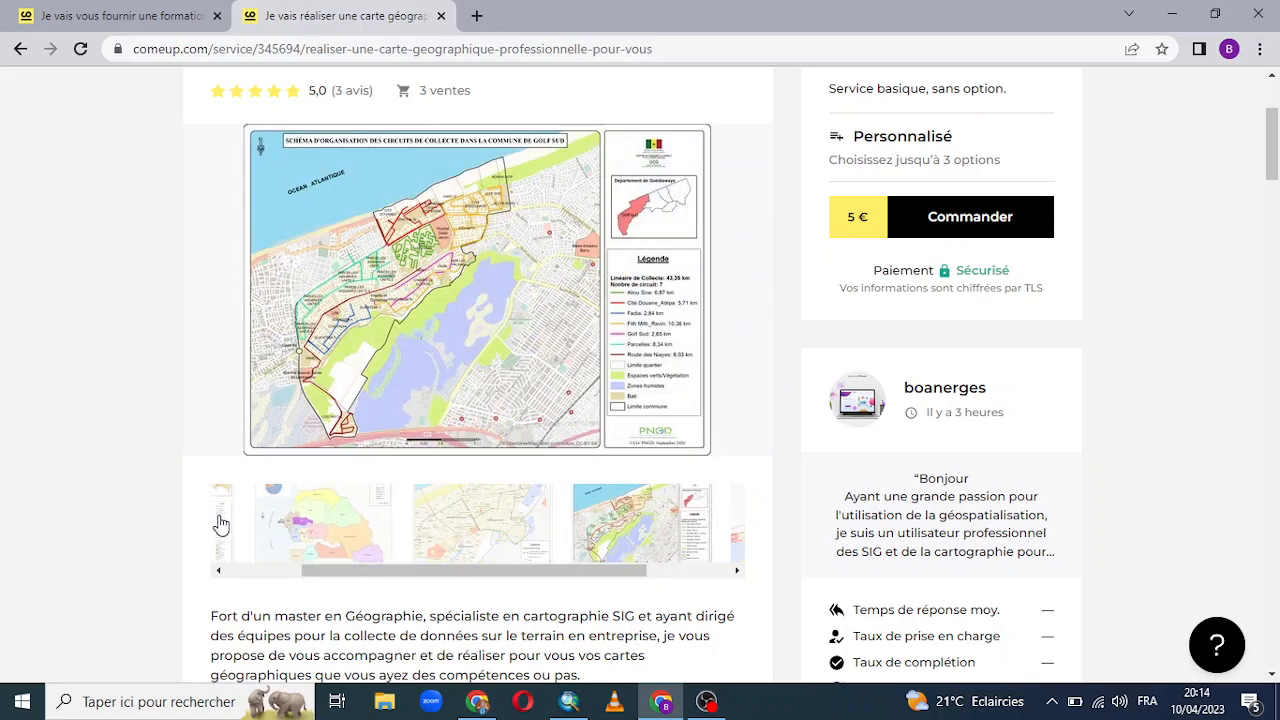
scroll(265, 523, "left", 2)
left_click(267, 523)
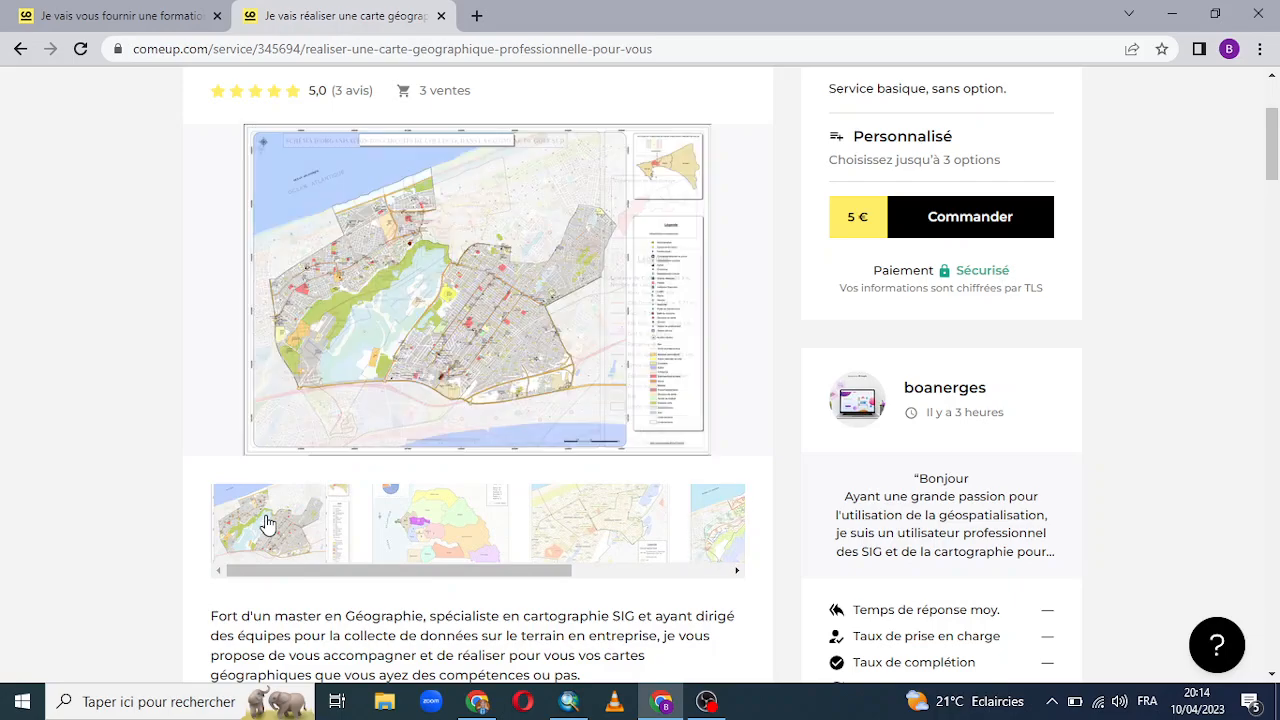
scroll(766, 443, "up", 3)
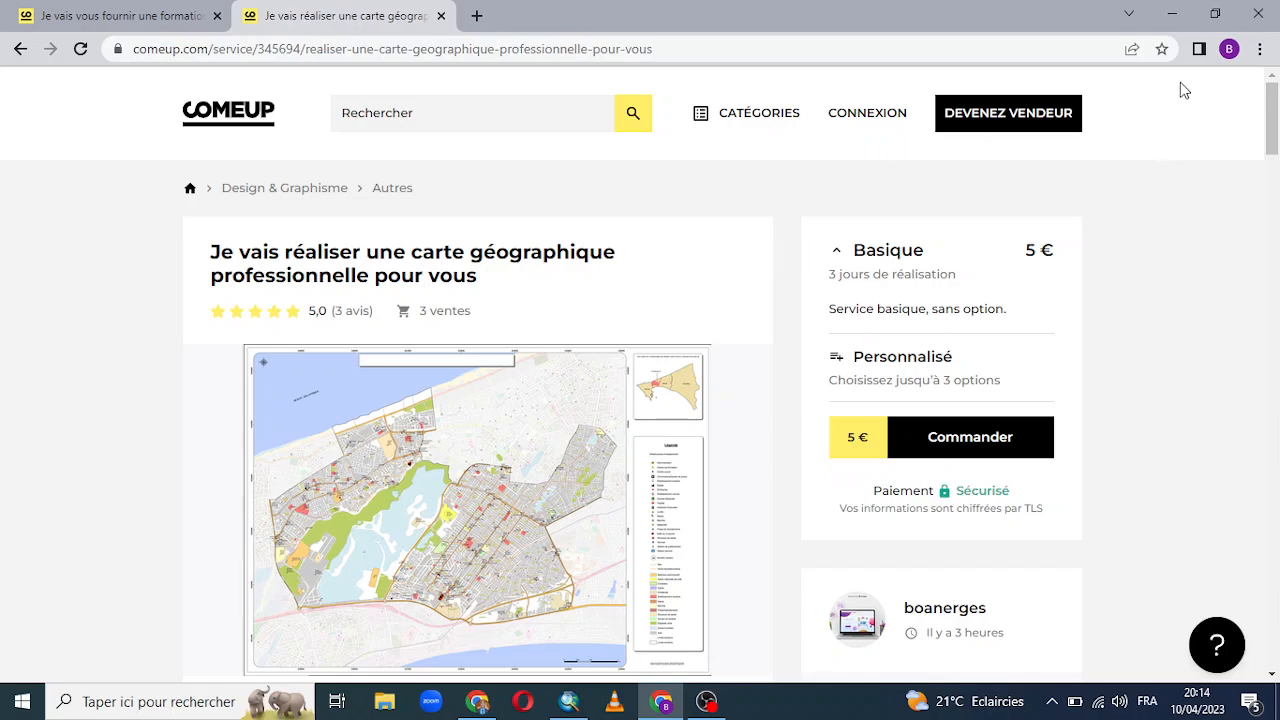
Switch back to ArcMap, briefly check the imagery beneath the France layer, and zoom to the Voirie layer.
left_click(1173, 20)
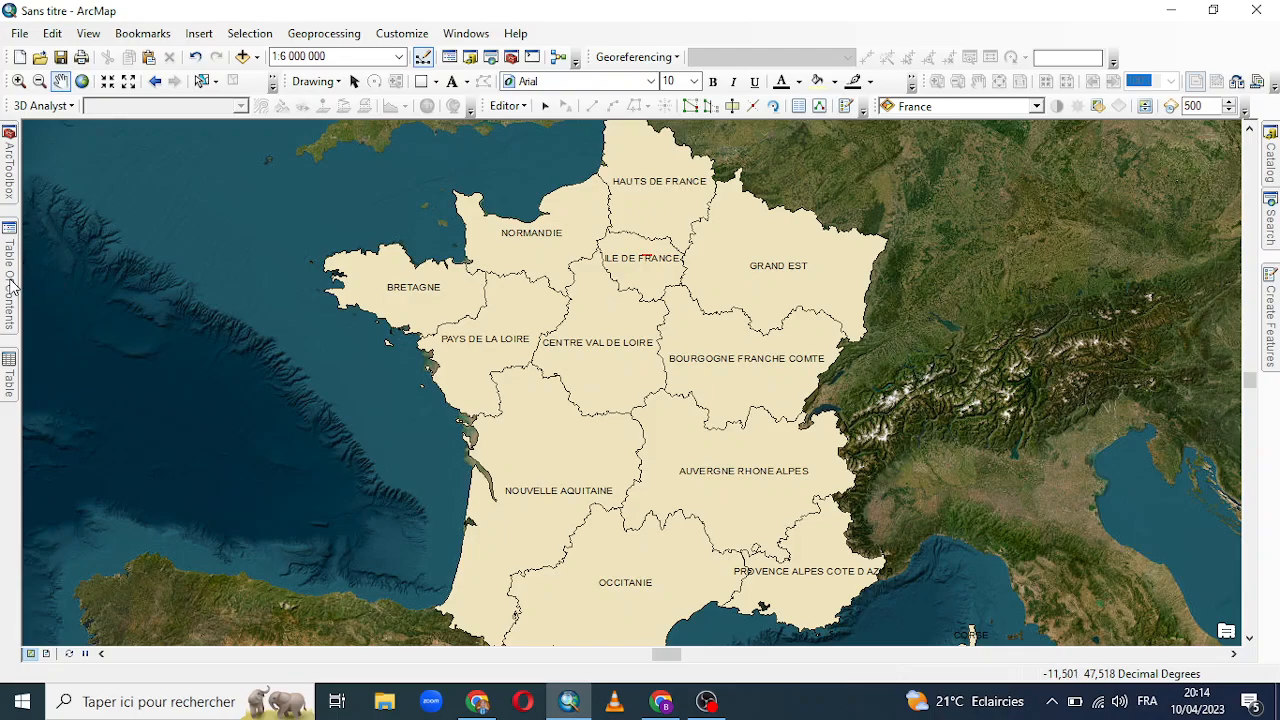
mouse_move(12, 285)
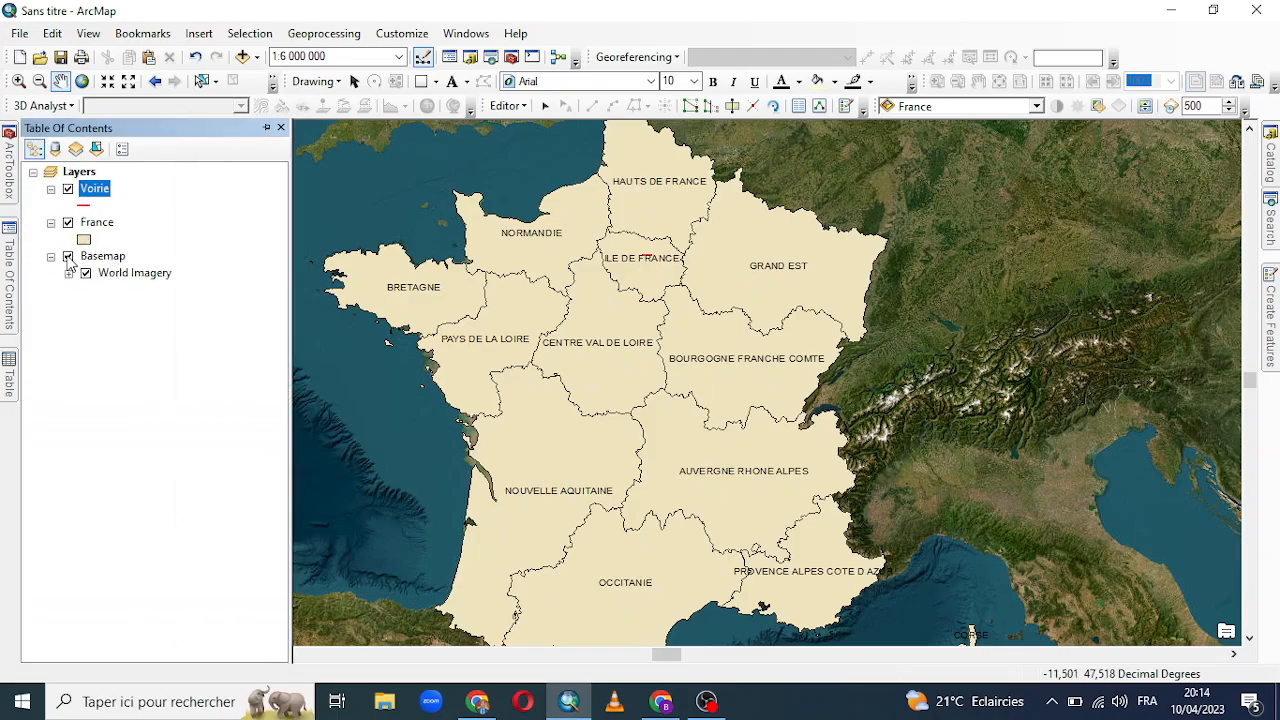
left_click(68, 223)
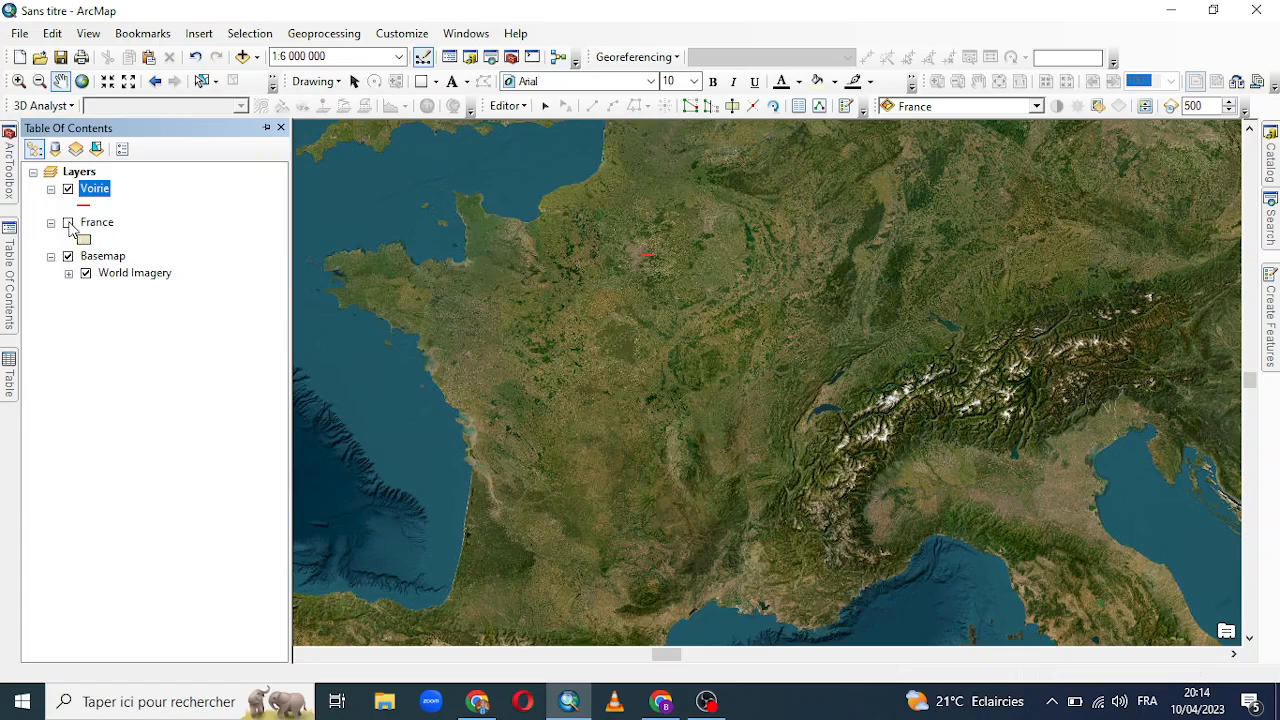
left_click(68, 223)
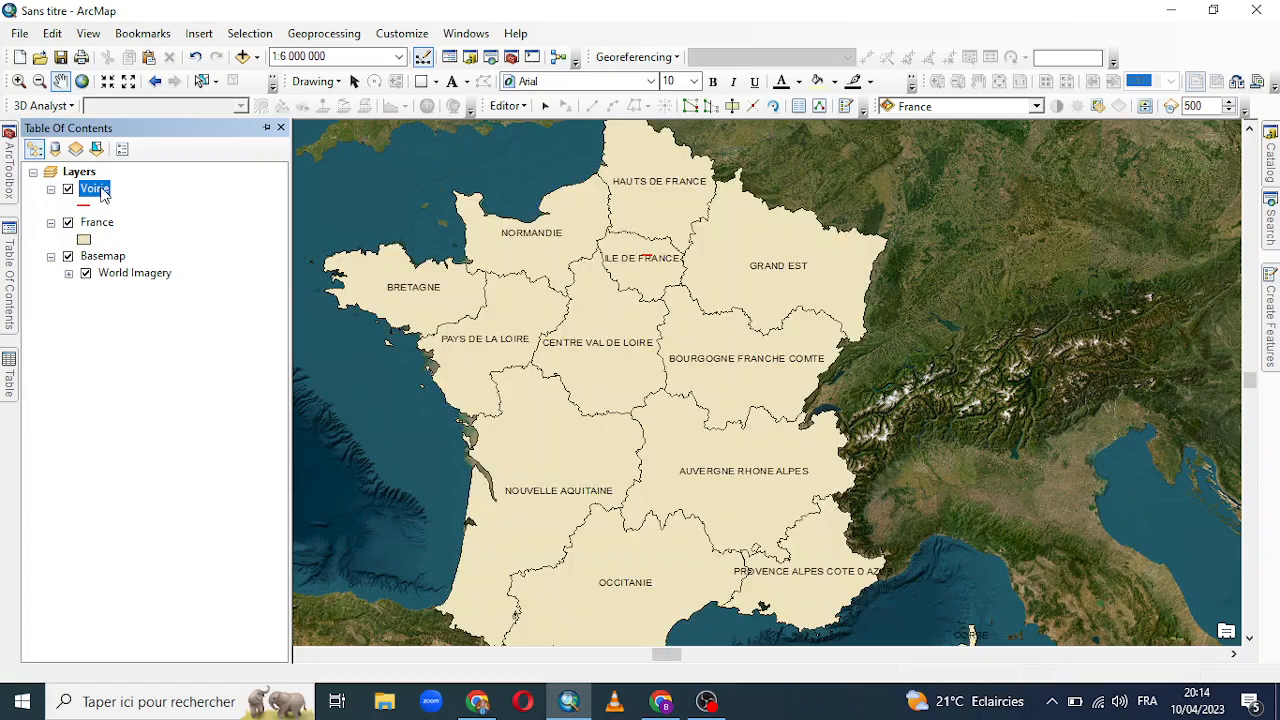
right_click(101, 190)
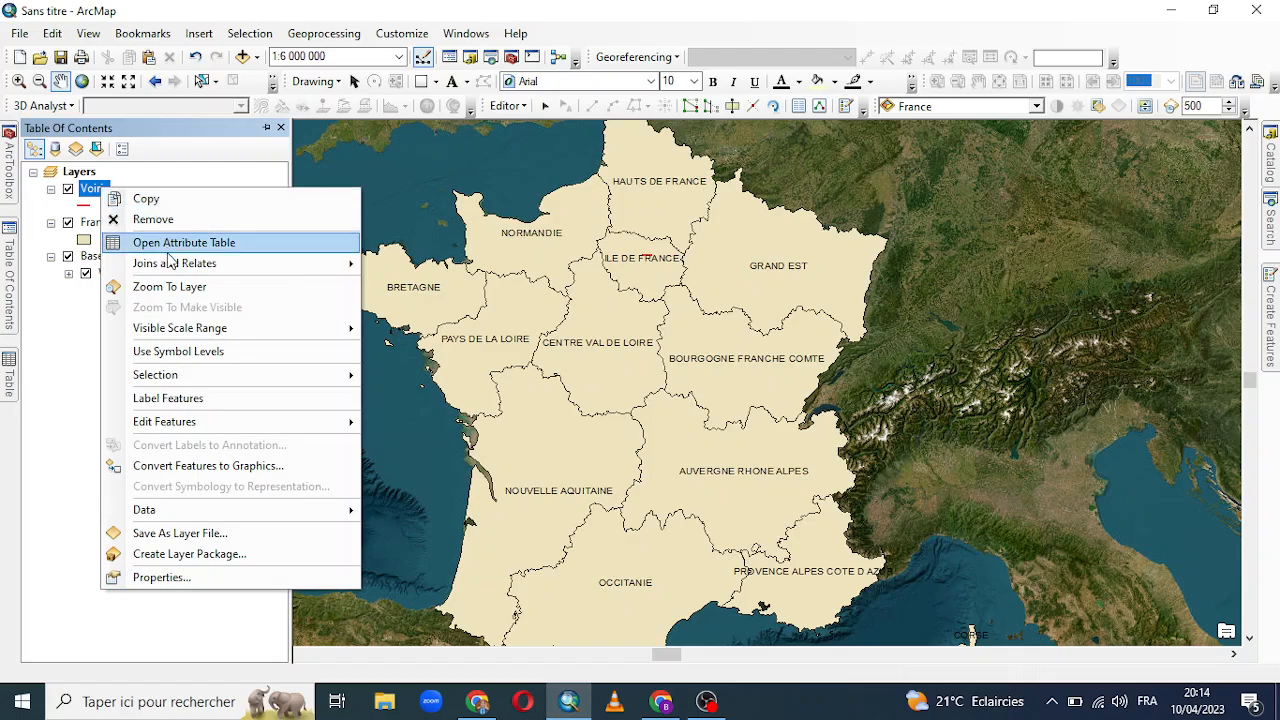
left_click(176, 288)
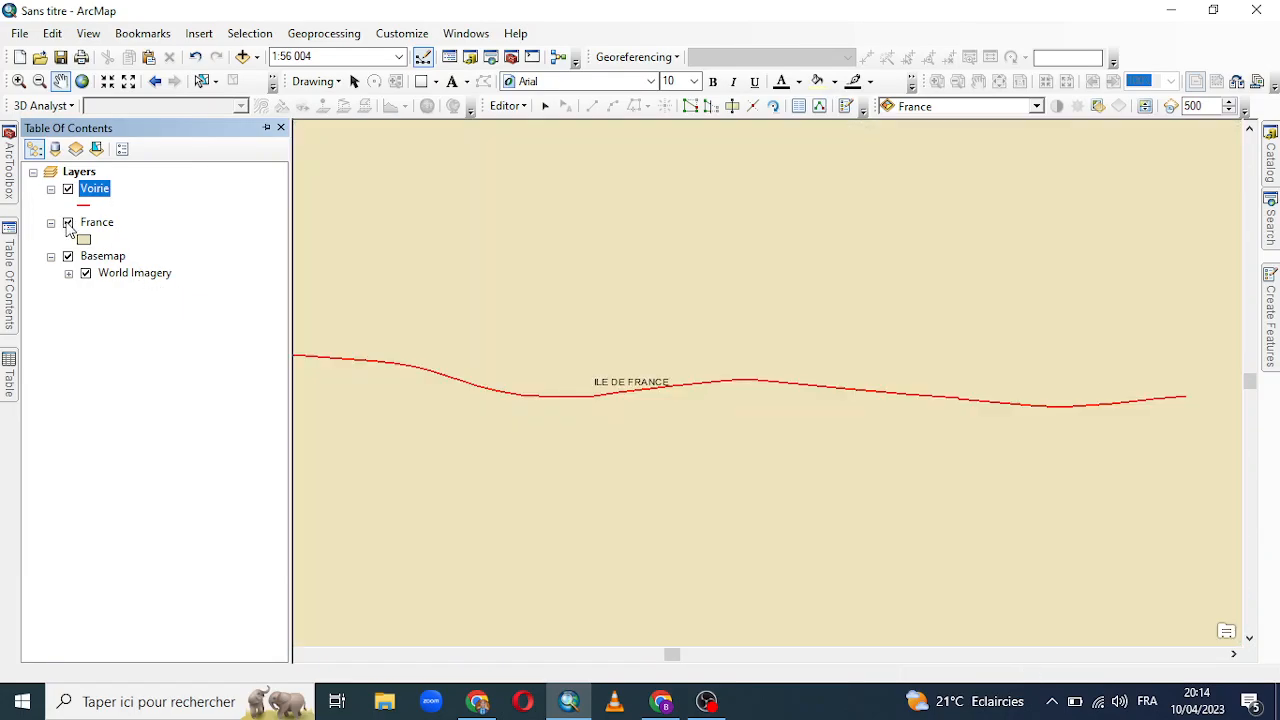
Hide the France and Basemap layers so that only the Voirie road line is displayed.
left_click(67, 223)
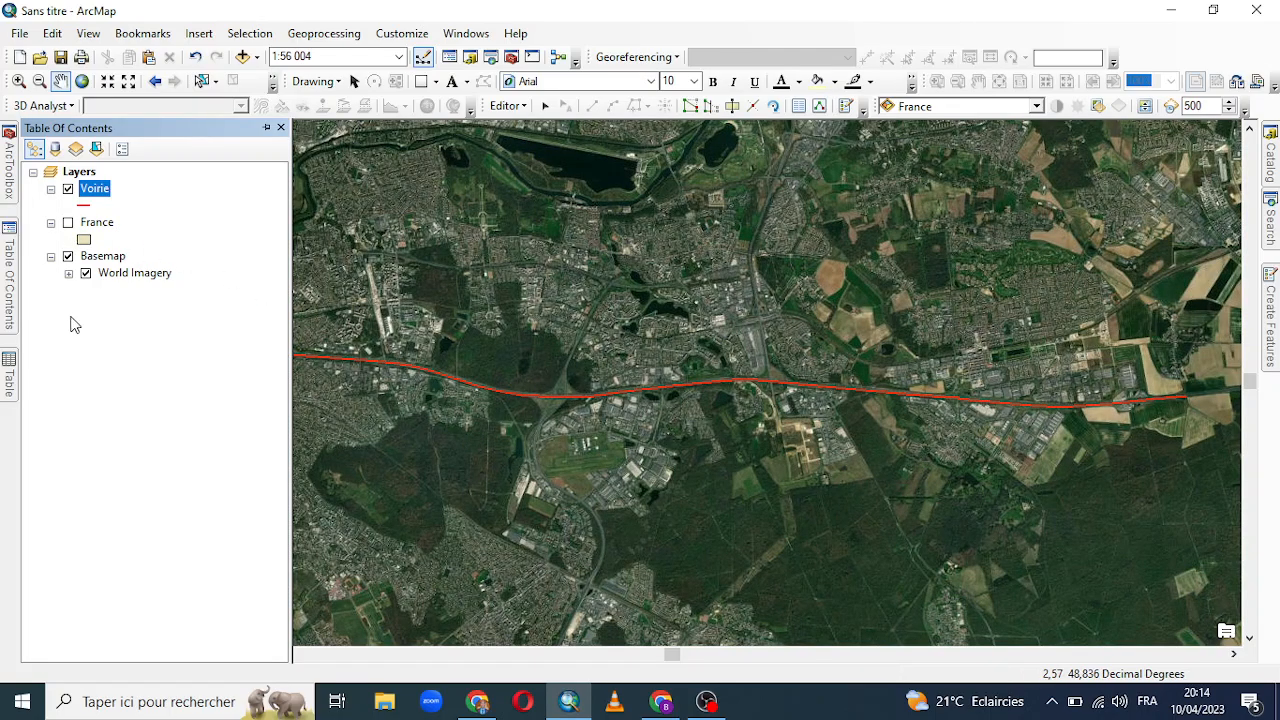
left_click(67, 256)
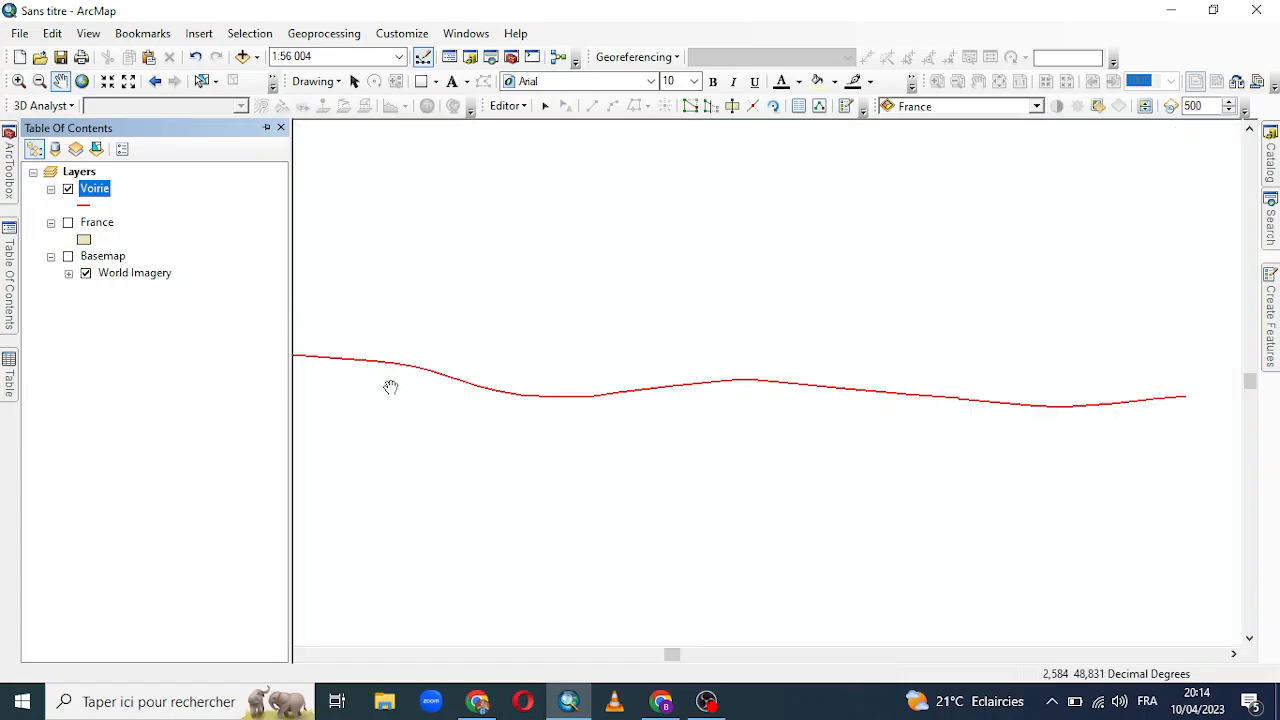
left_click_drag(389, 386, 703, 371)
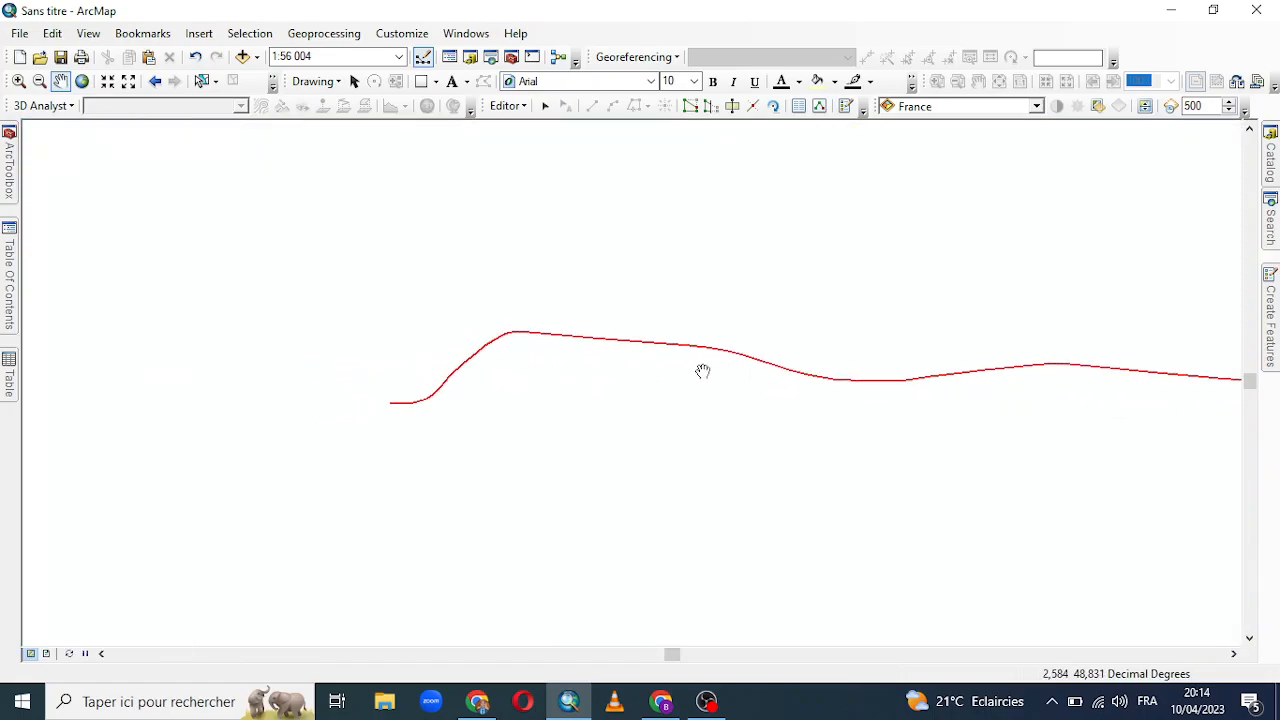
left_click(510, 106)
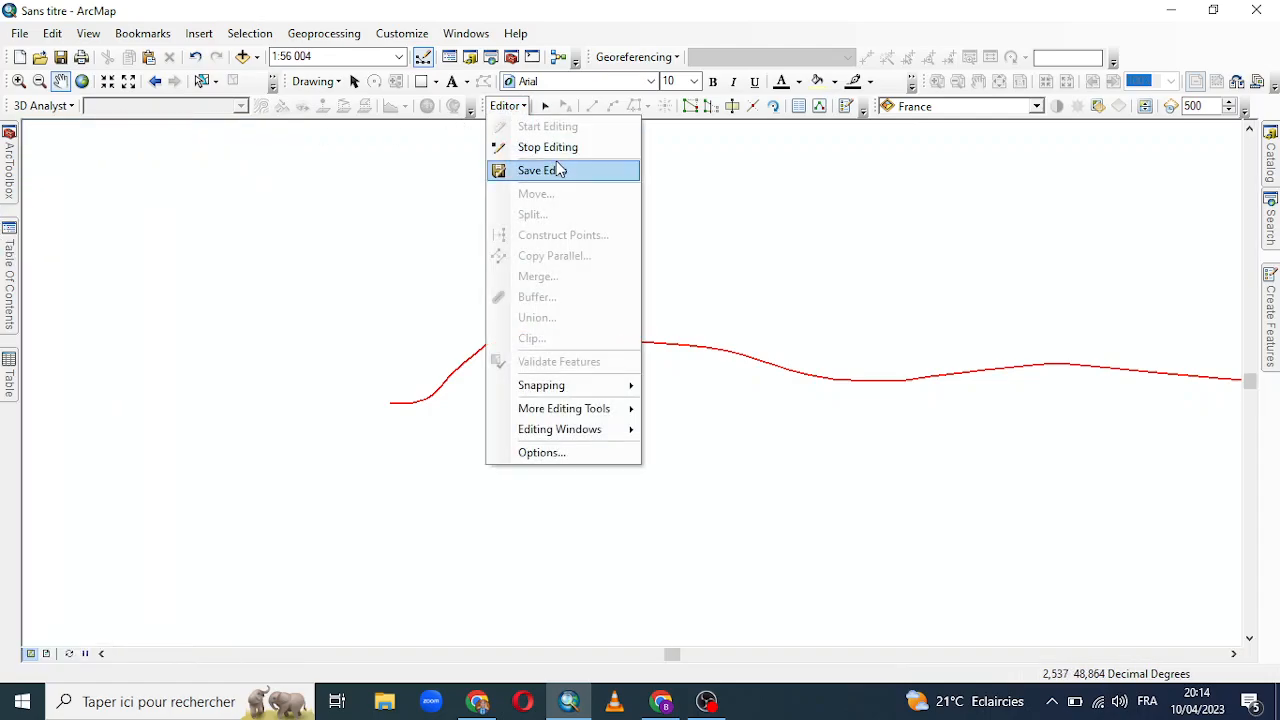
left_click(5, 290)
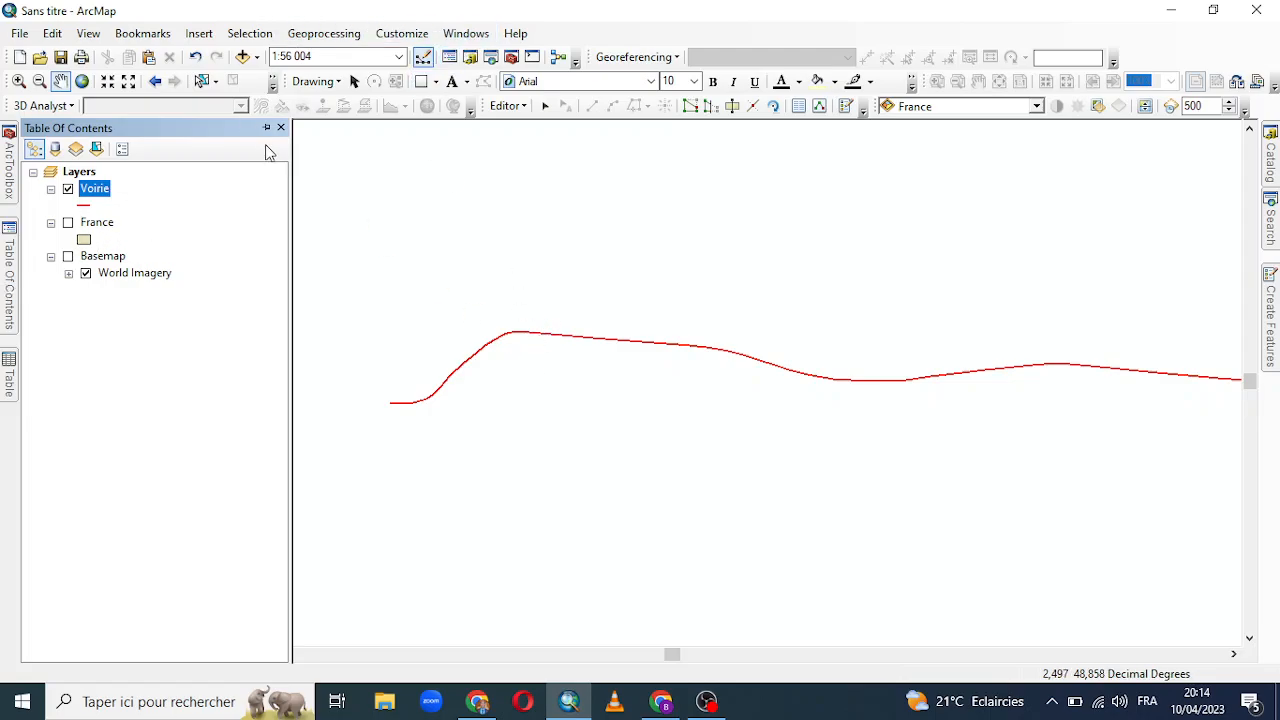
Select the Voirie road polyline on the map and bring its full length into view.
left_click(201, 81)
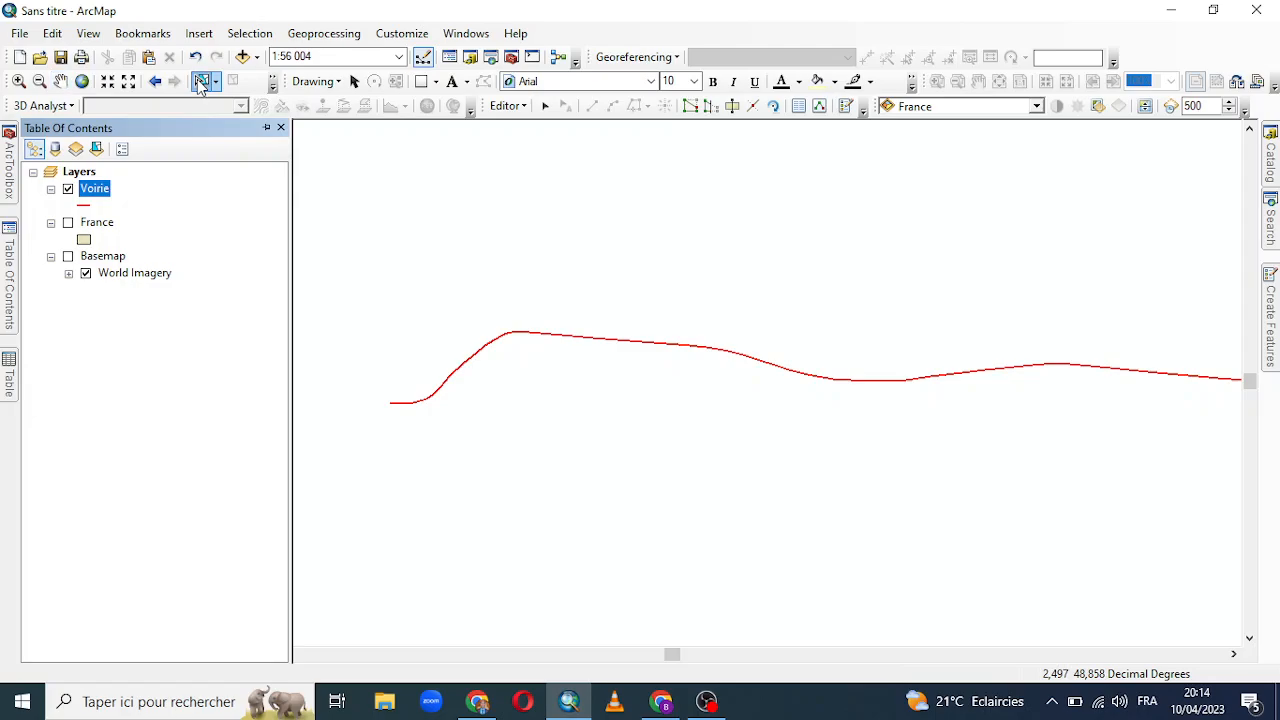
left_click(491, 350)
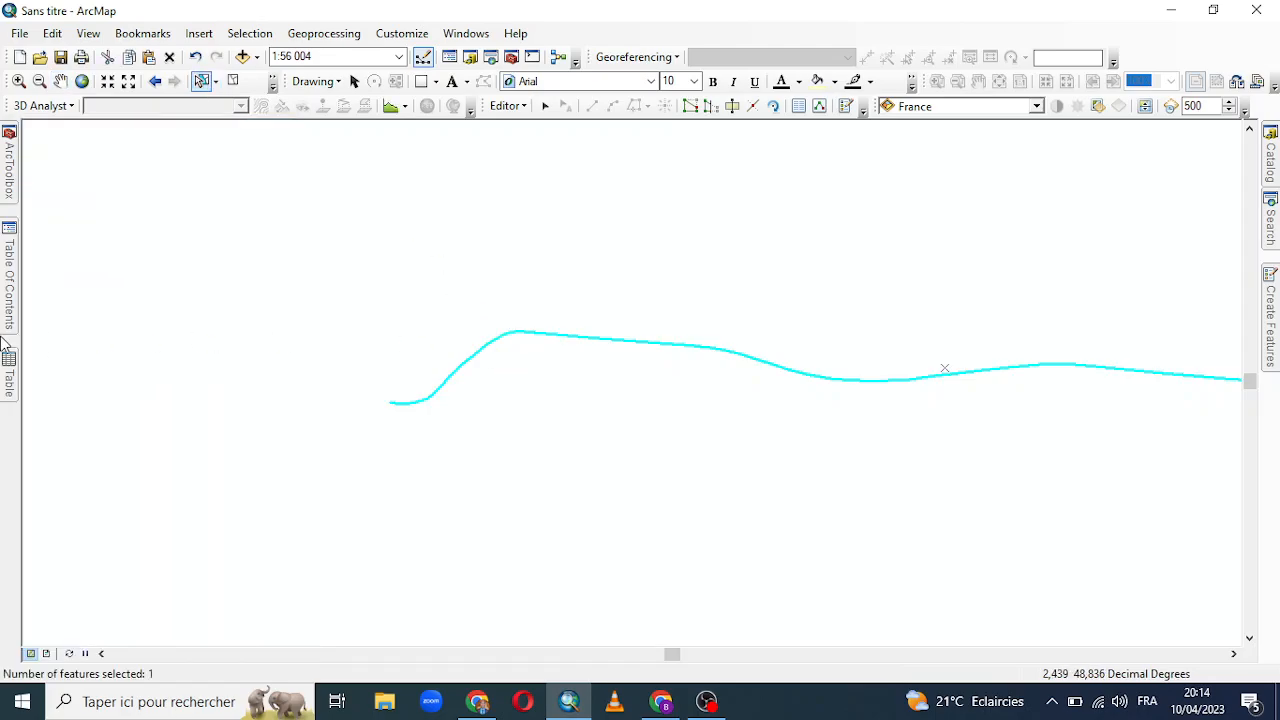
mouse_move(7, 305)
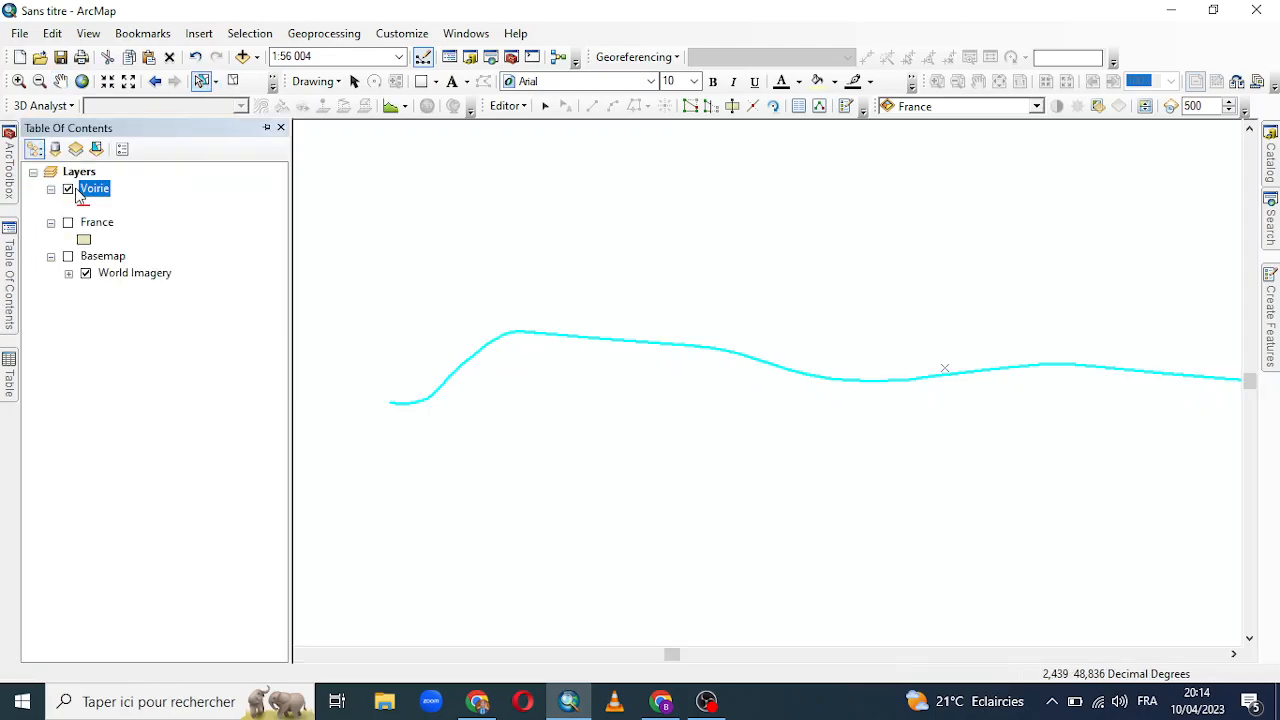
left_click(128, 82)
left_click(60, 81)
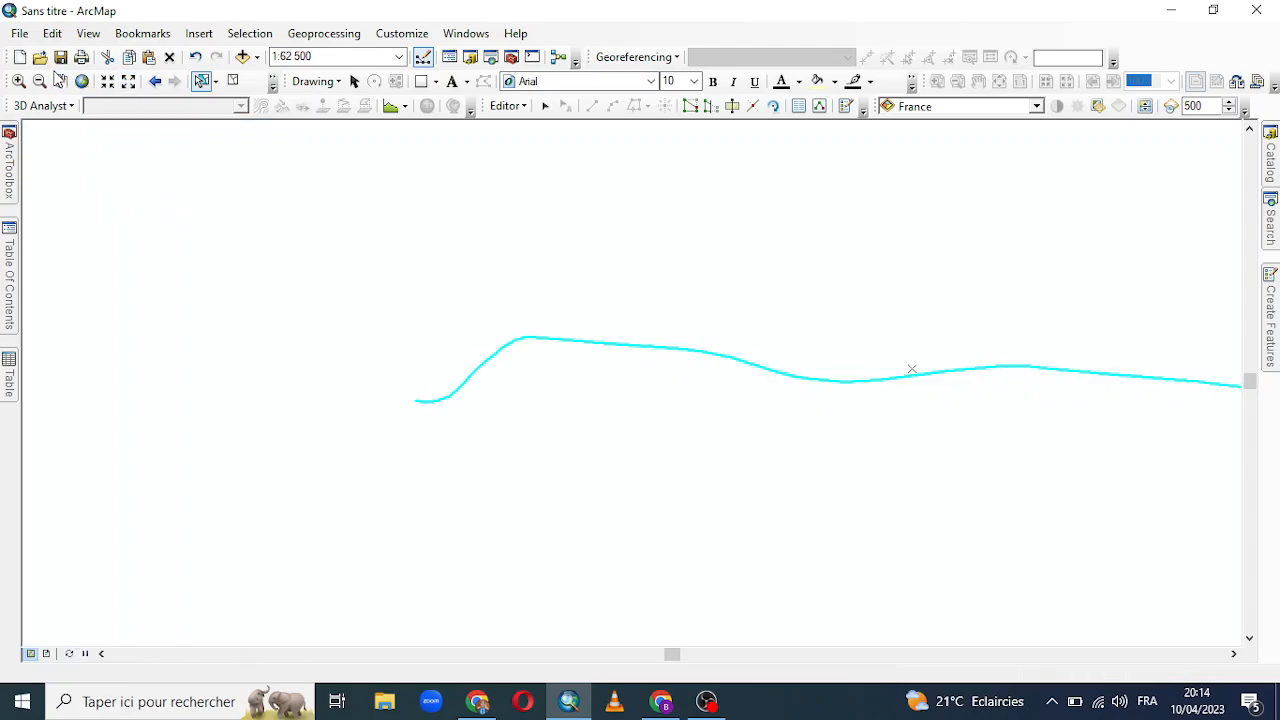
left_click_drag(358, 274, 160, 269)
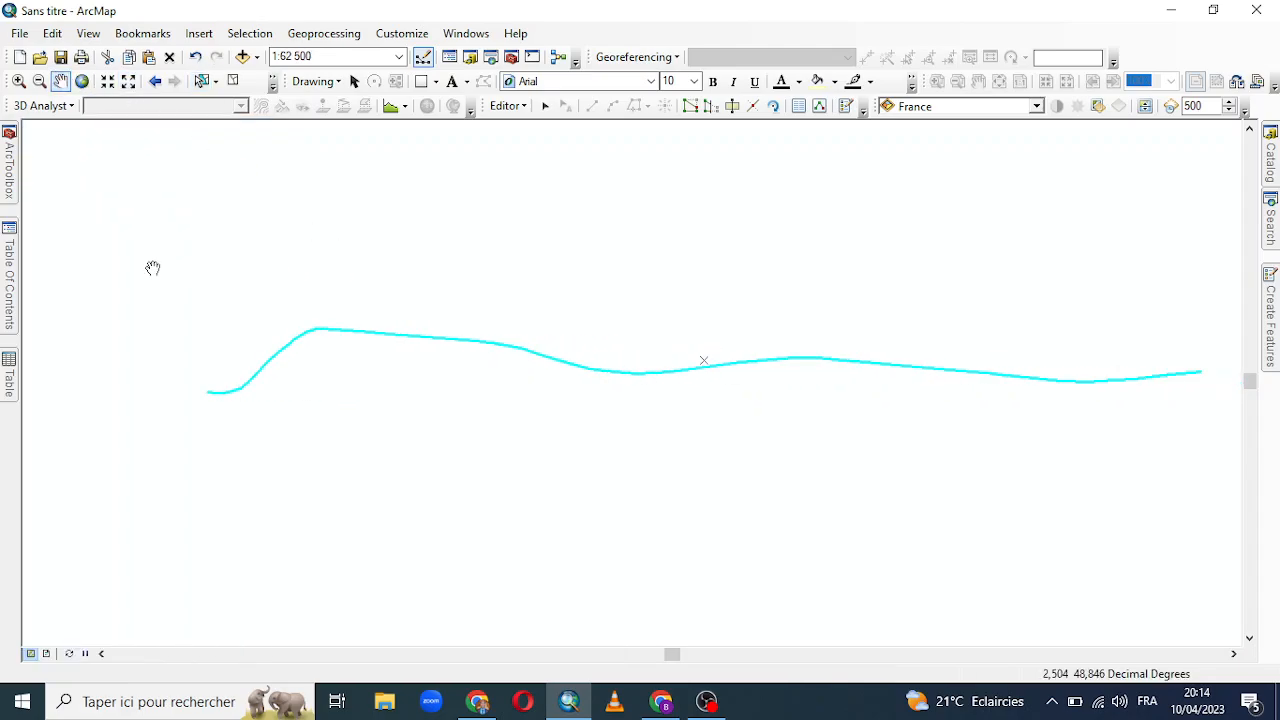
Open the attribute table of the Voirie layer alongside the selected road line.
mouse_move(8, 290)
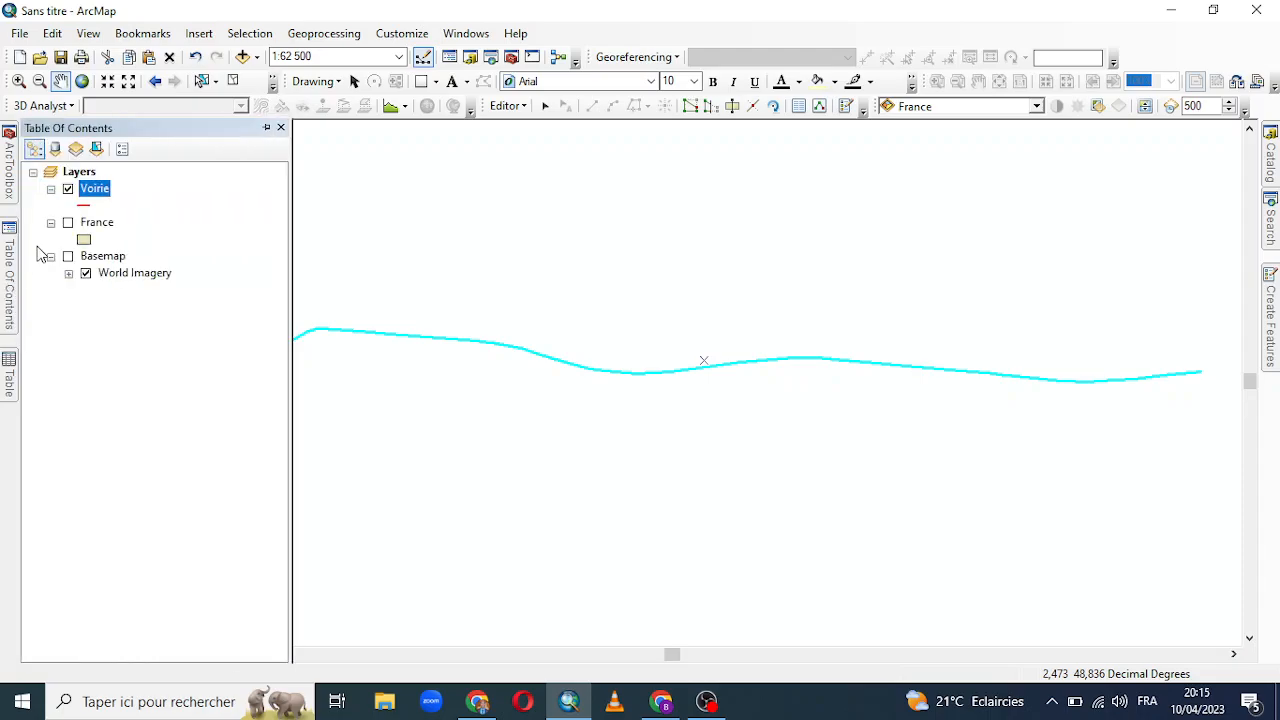
right_click(91, 185)
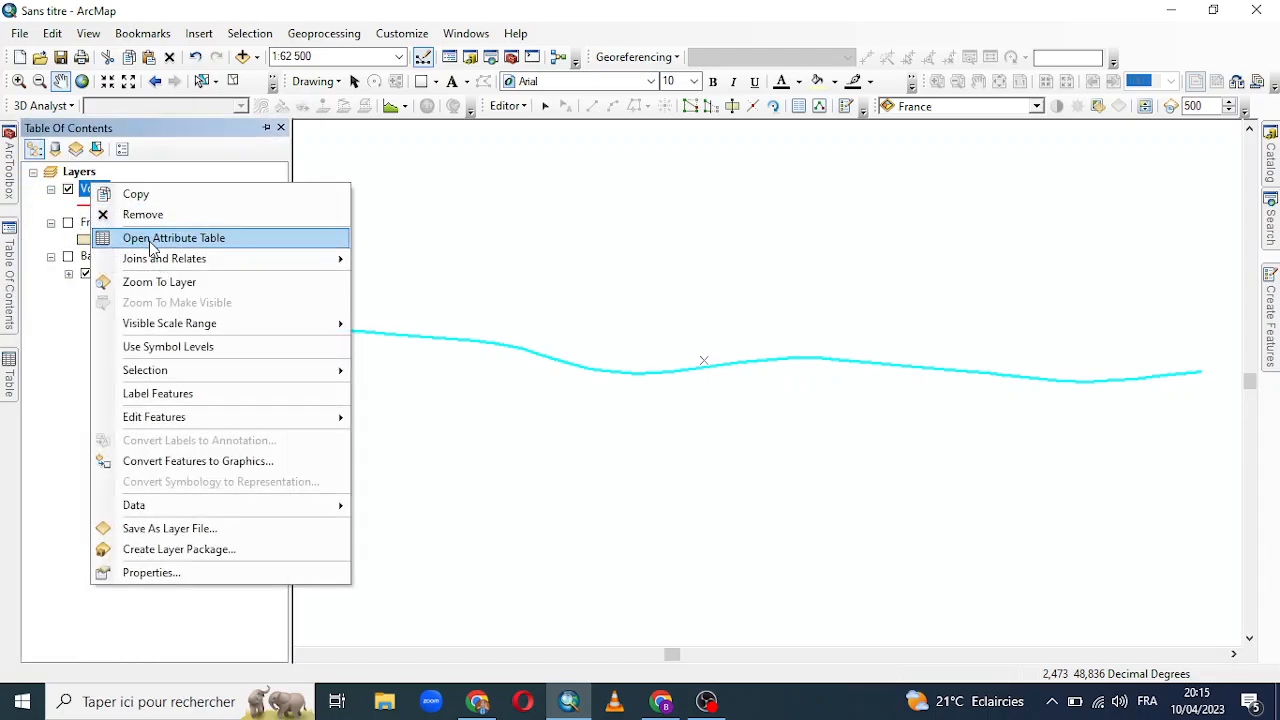
left_click(155, 238)
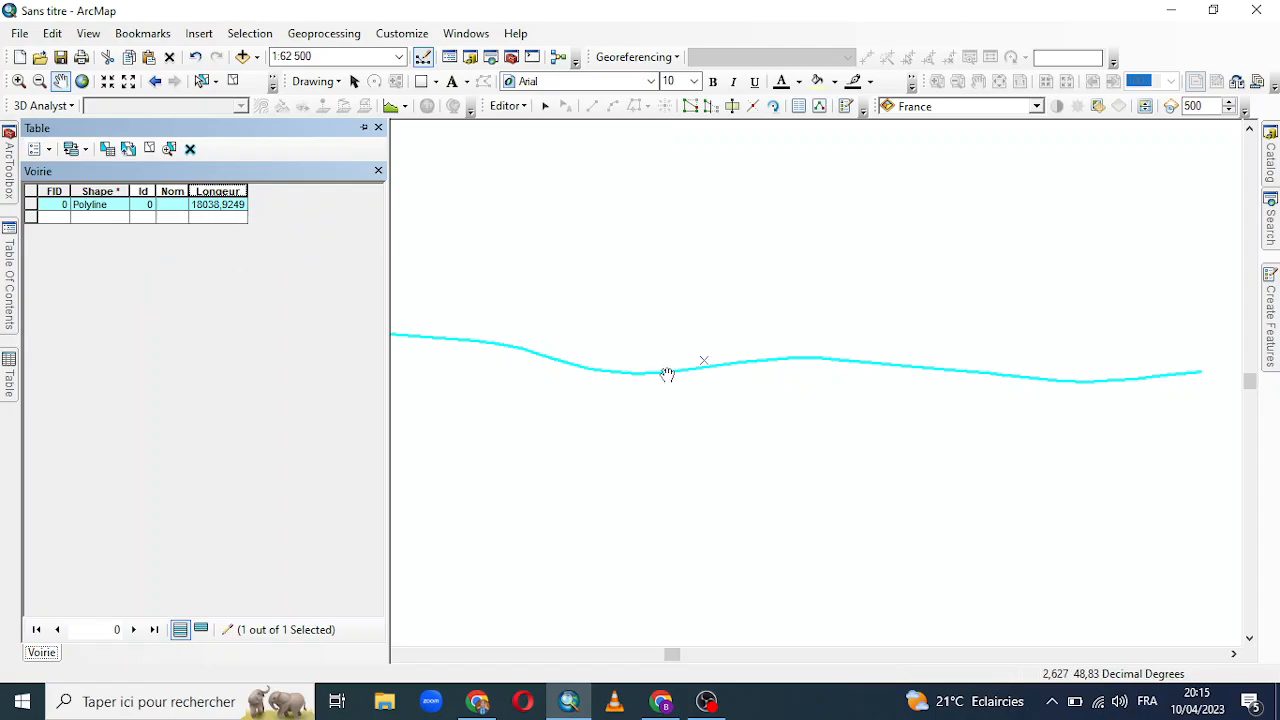
left_click_drag(609, 323, 692, 301)
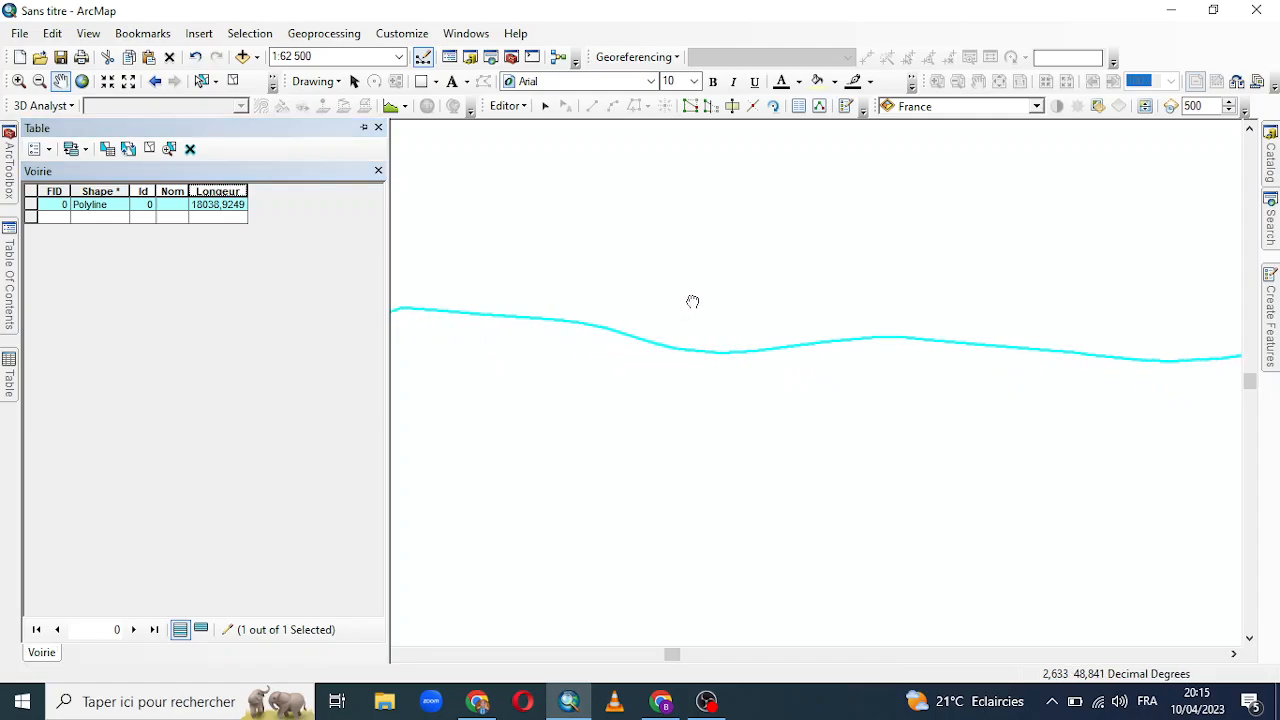
Reselect the Voirie road polyline and split it into 10 equal parts.
left_click_drag(600, 319, 439, 323)
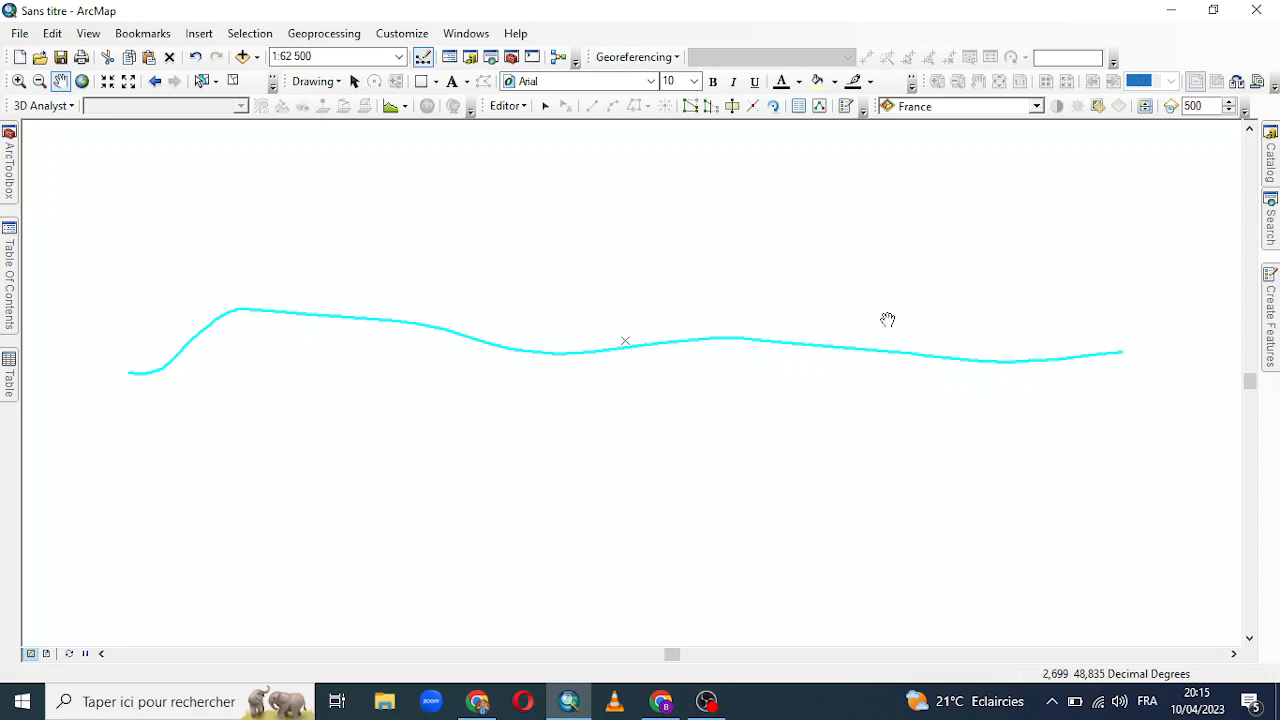
left_click(232, 80)
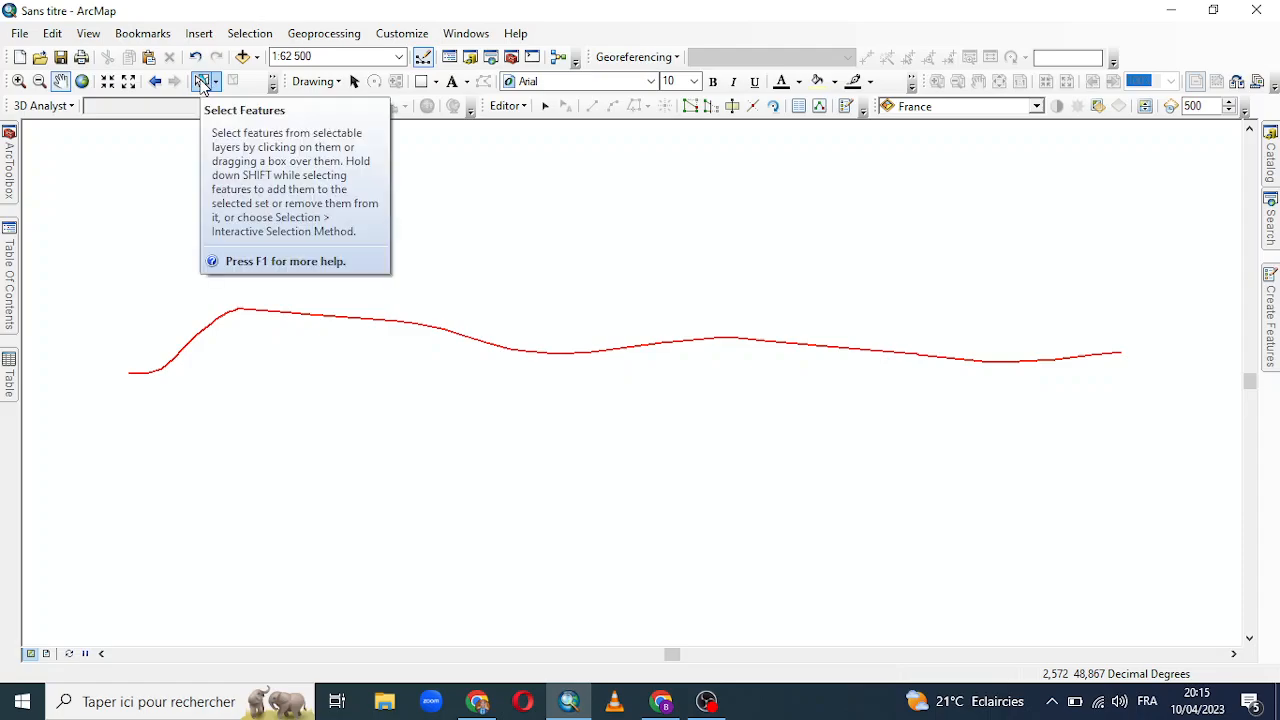
left_click(201, 82)
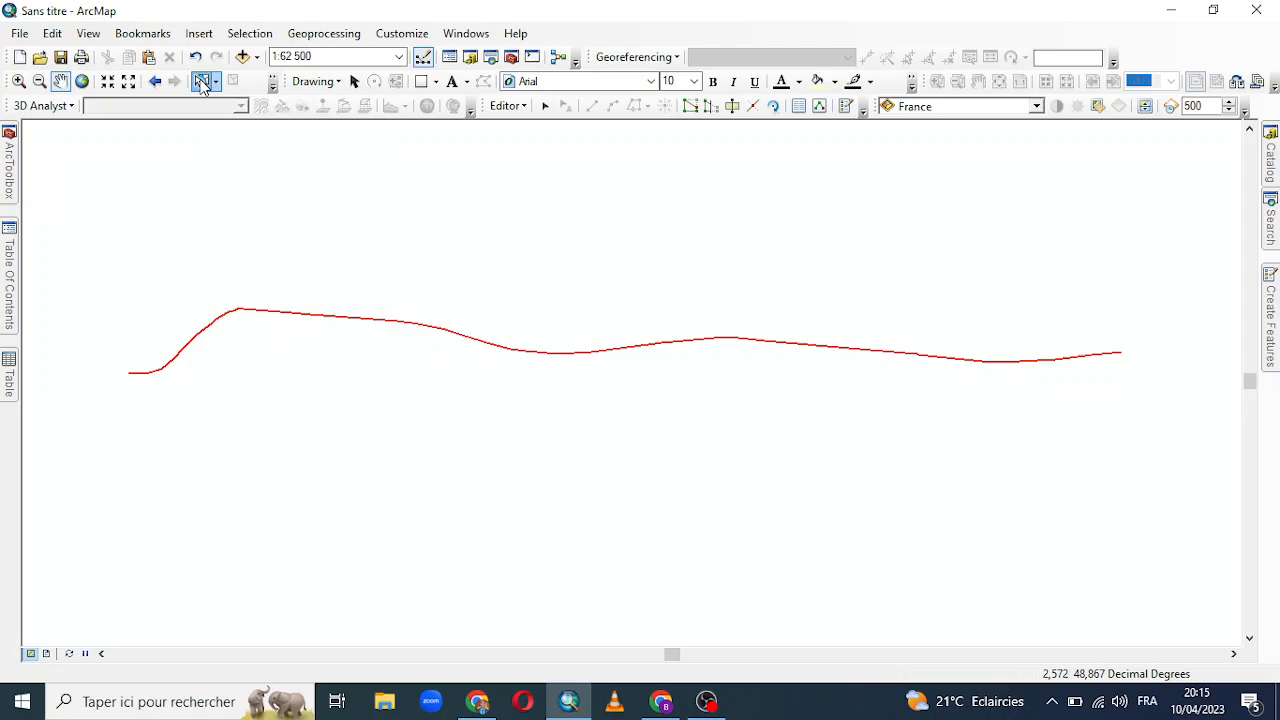
left_click(267, 317)
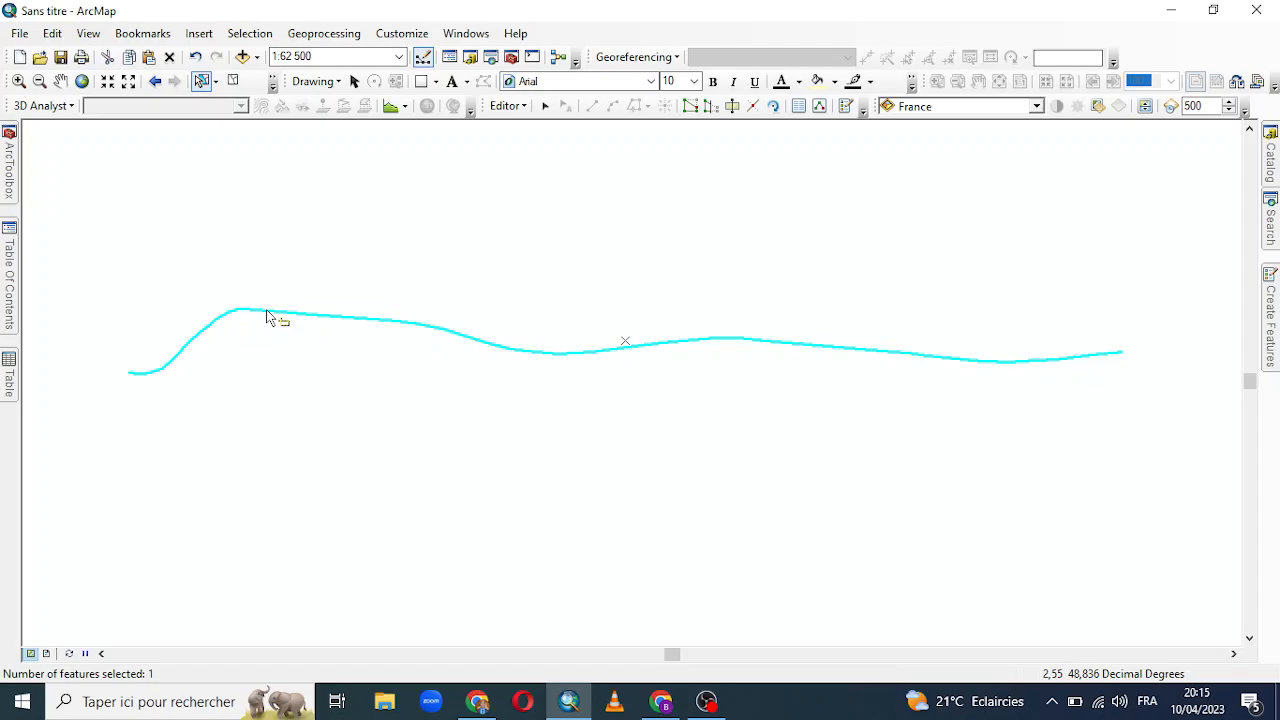
left_click(524, 108)
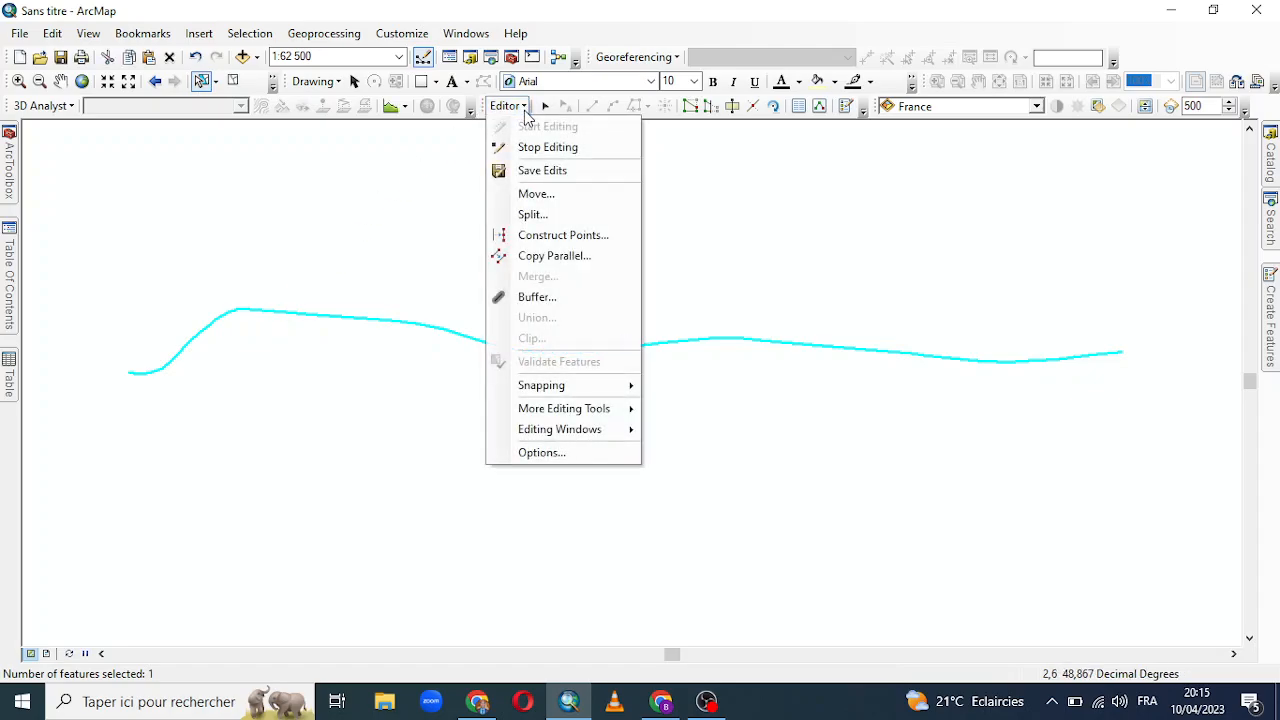
left_click(541, 216)
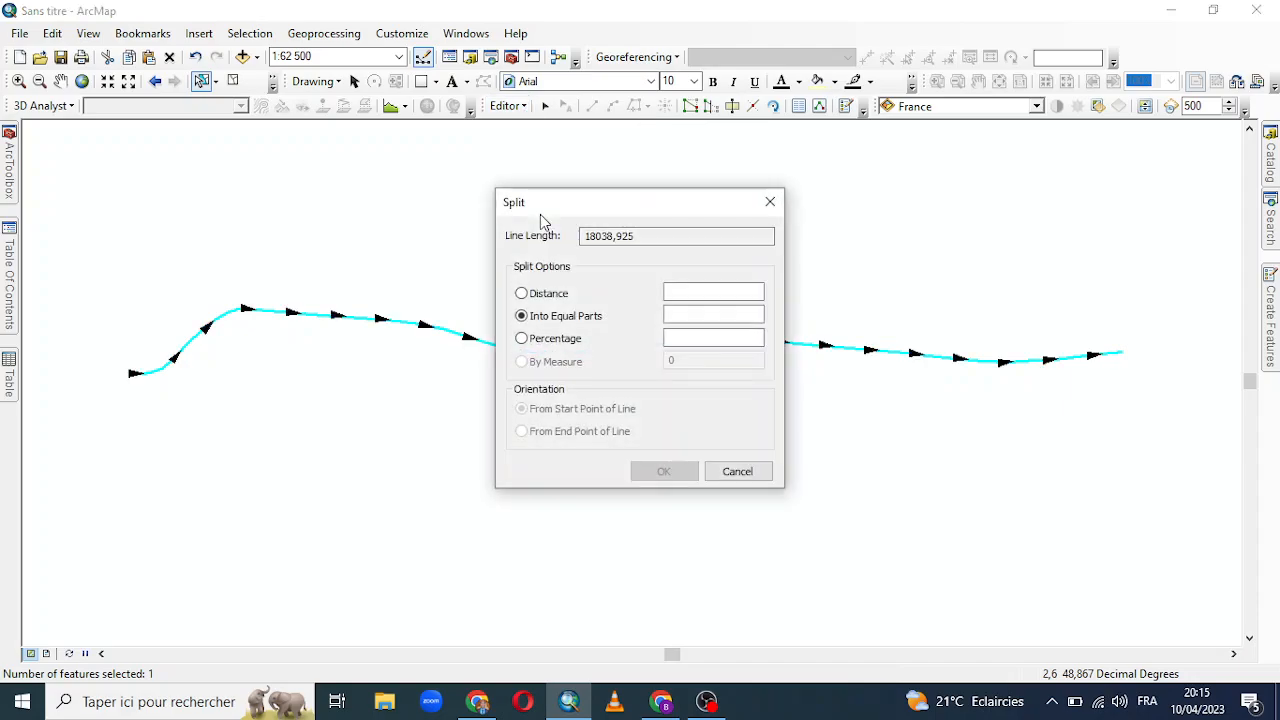
left_click(521, 315)
type("10")
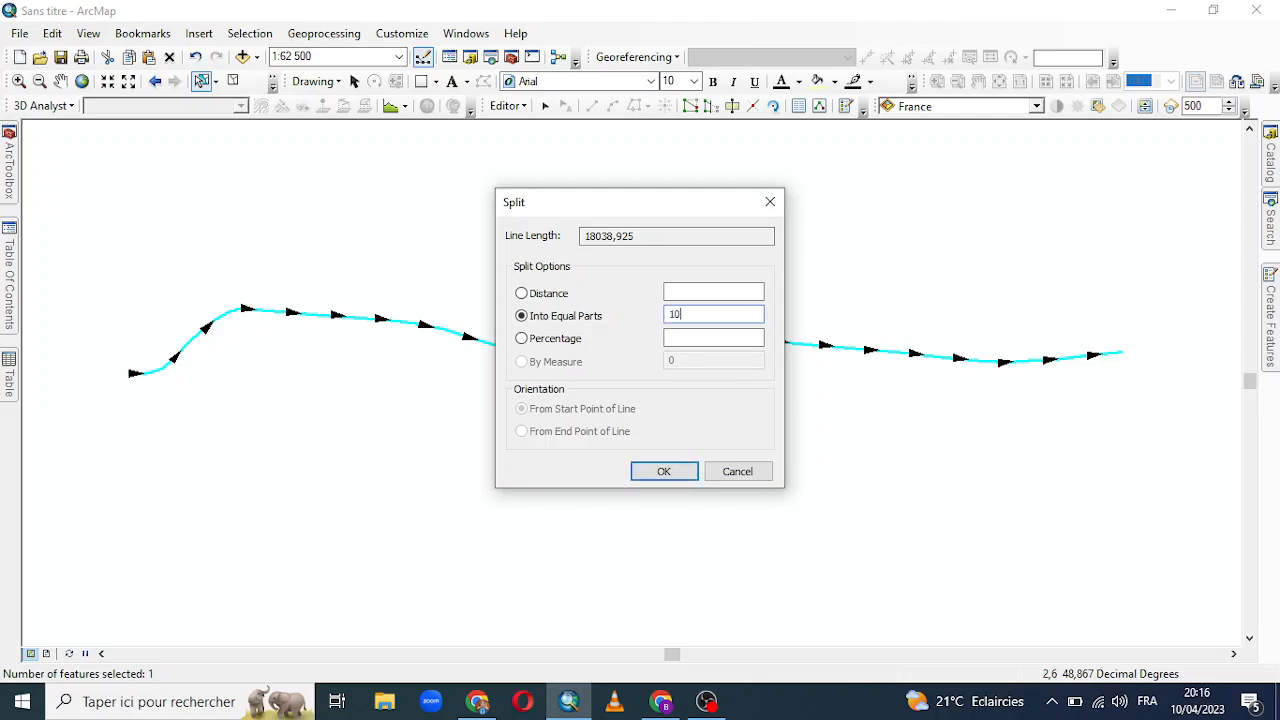
left_click(664, 472)
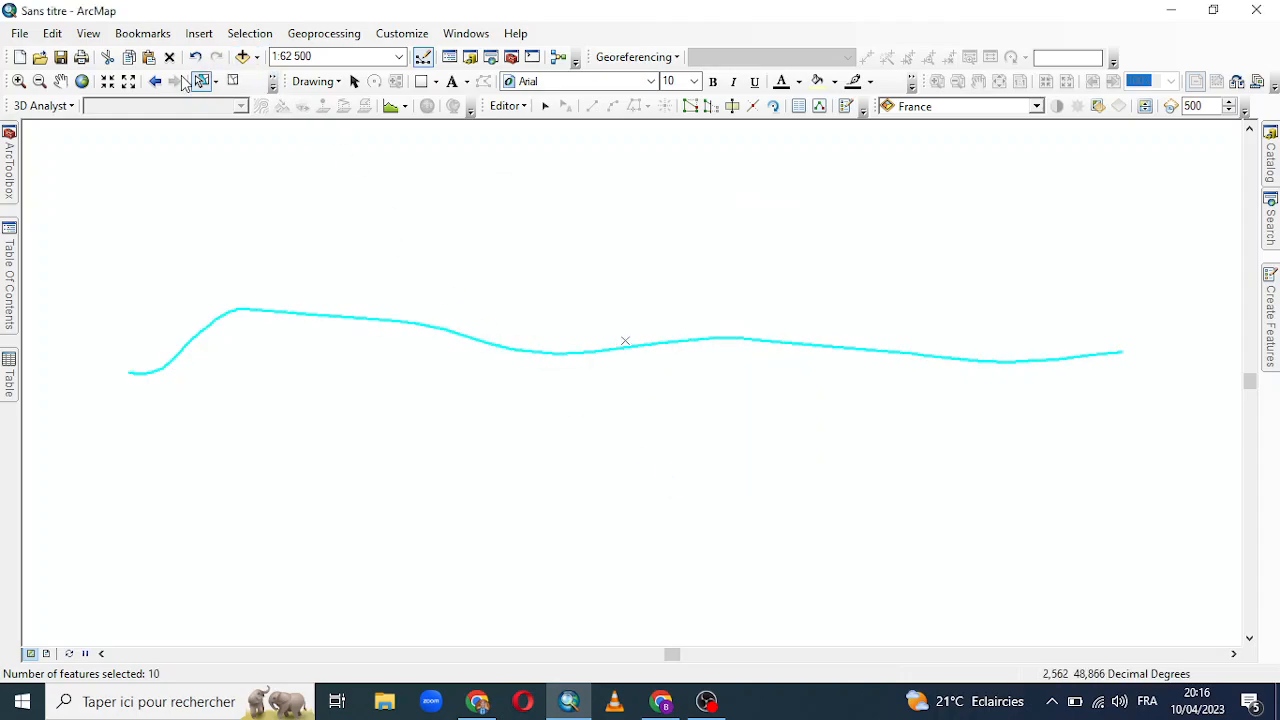
Clear the selection of the road segments and open the attribute table of the Voirie layer.
left_click(236, 85)
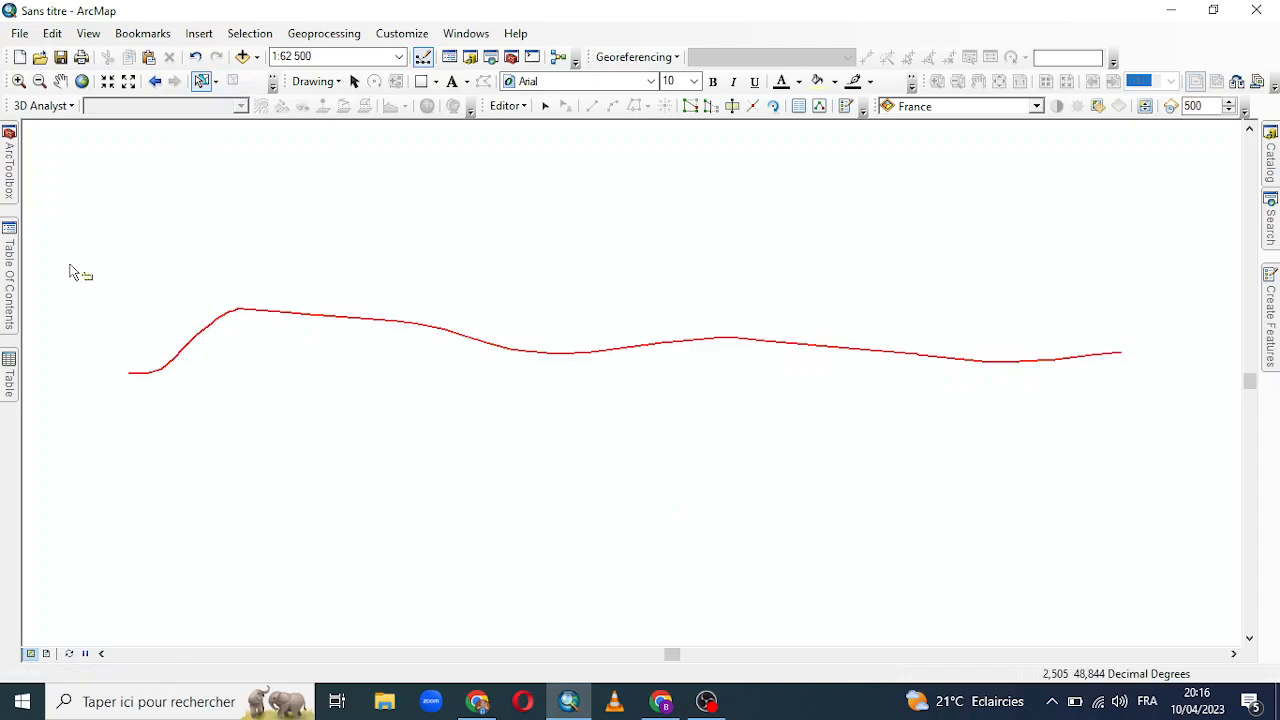
left_click(9, 282)
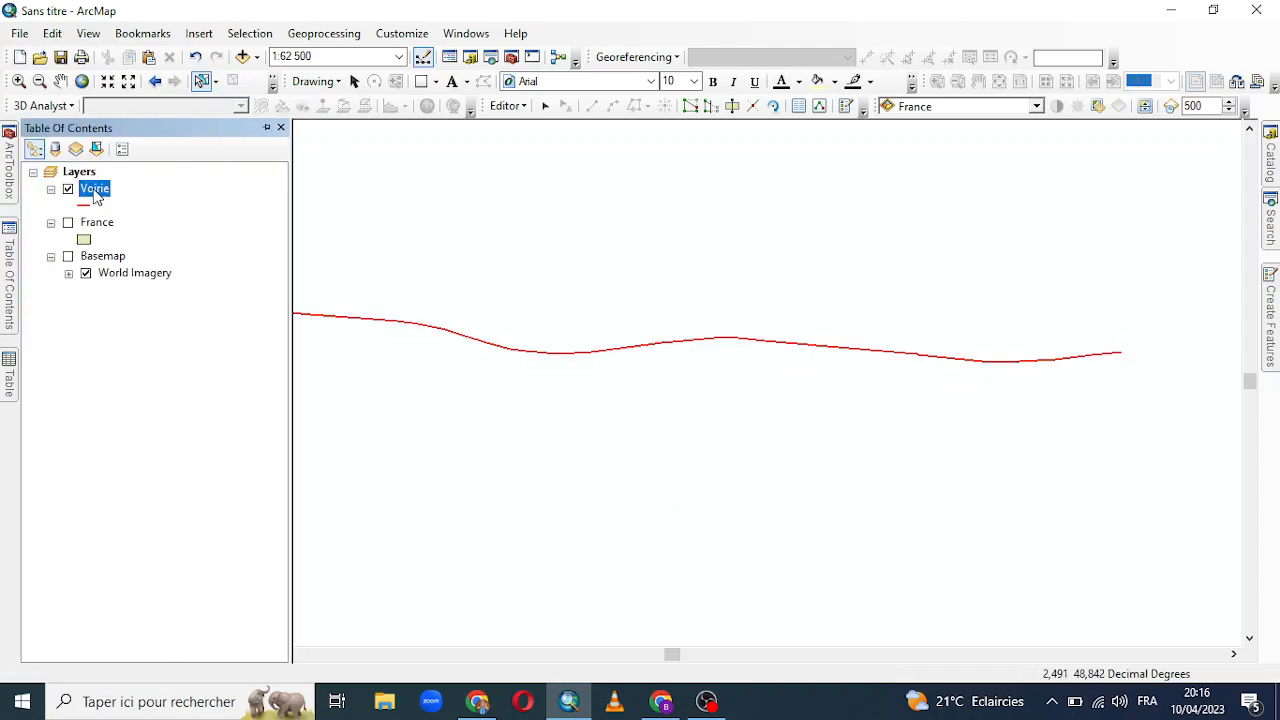
right_click(96, 196)
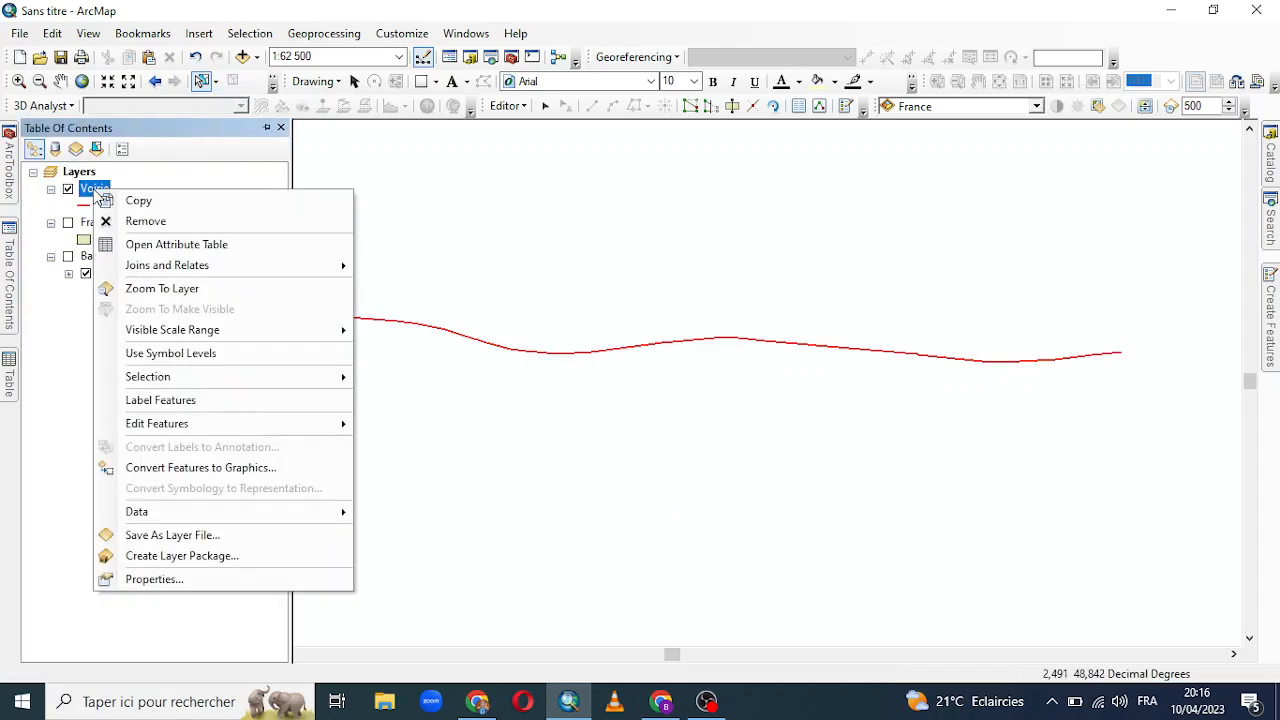
left_click(143, 240)
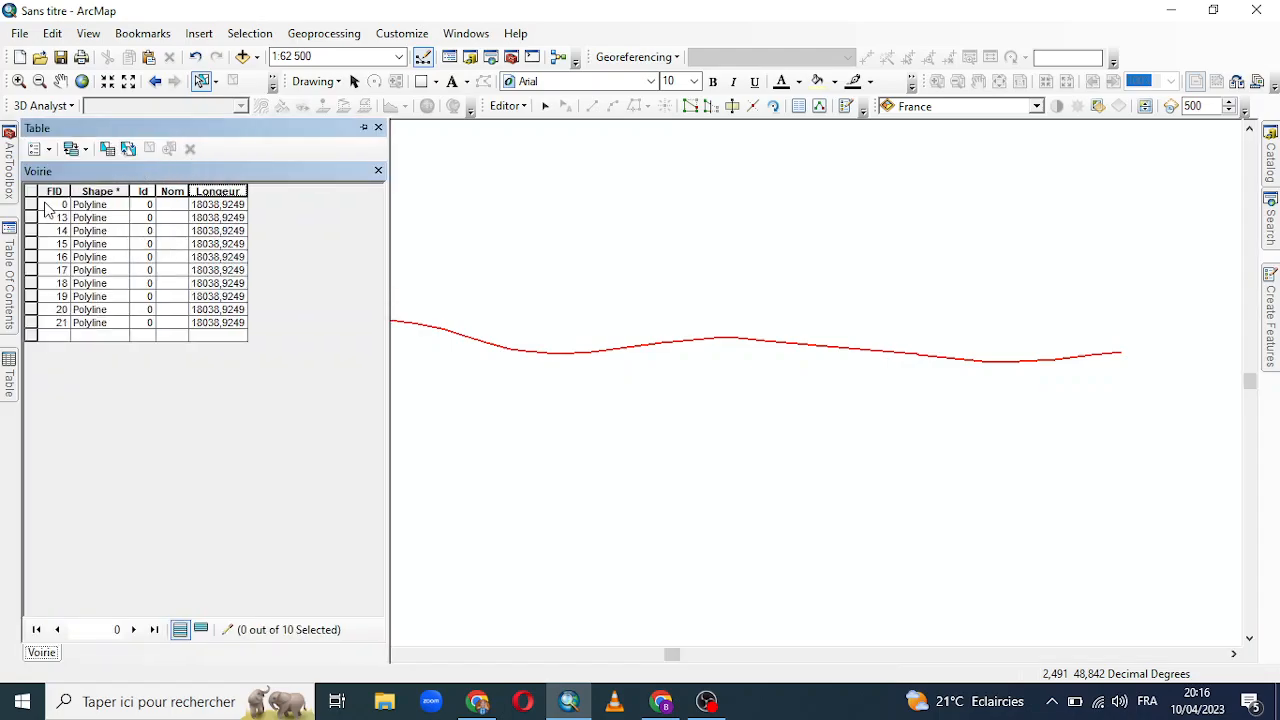
Highlight all Voirie records in the table to compare them with the road line, and clear the selection.
left_click(61, 84)
left_click_drag(608, 346, 806, 343)
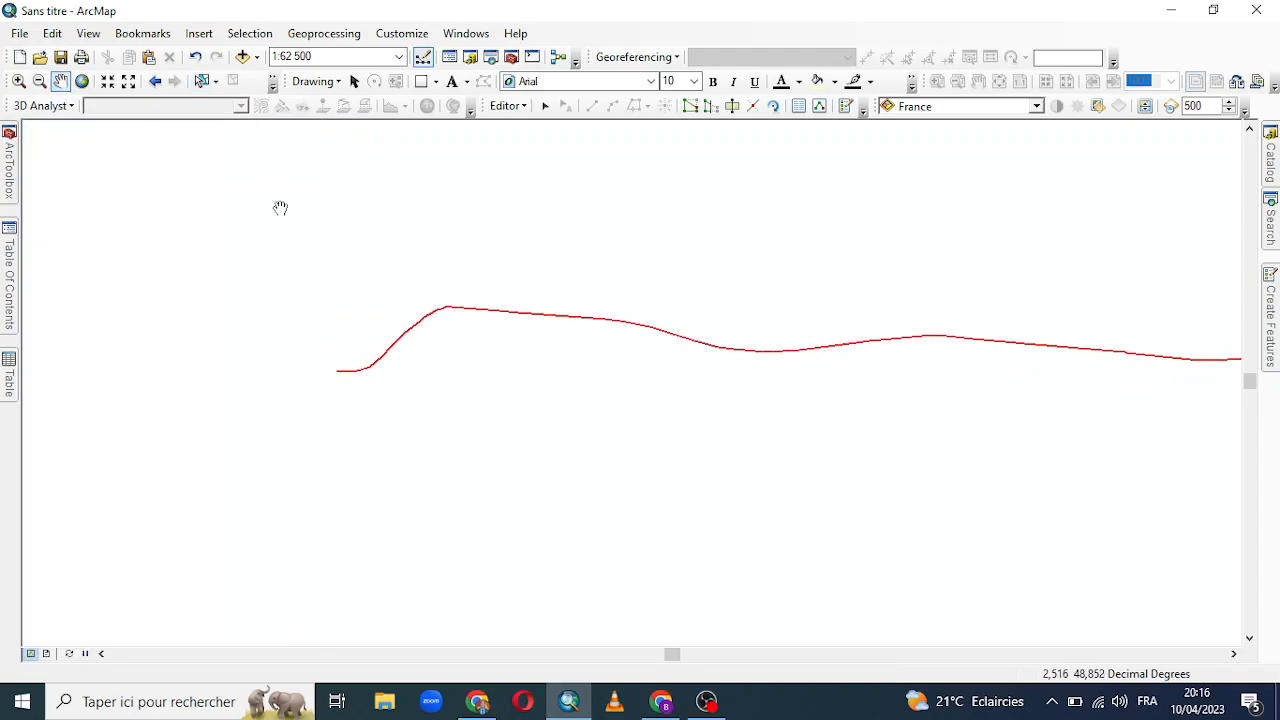
mouse_move(7, 385)
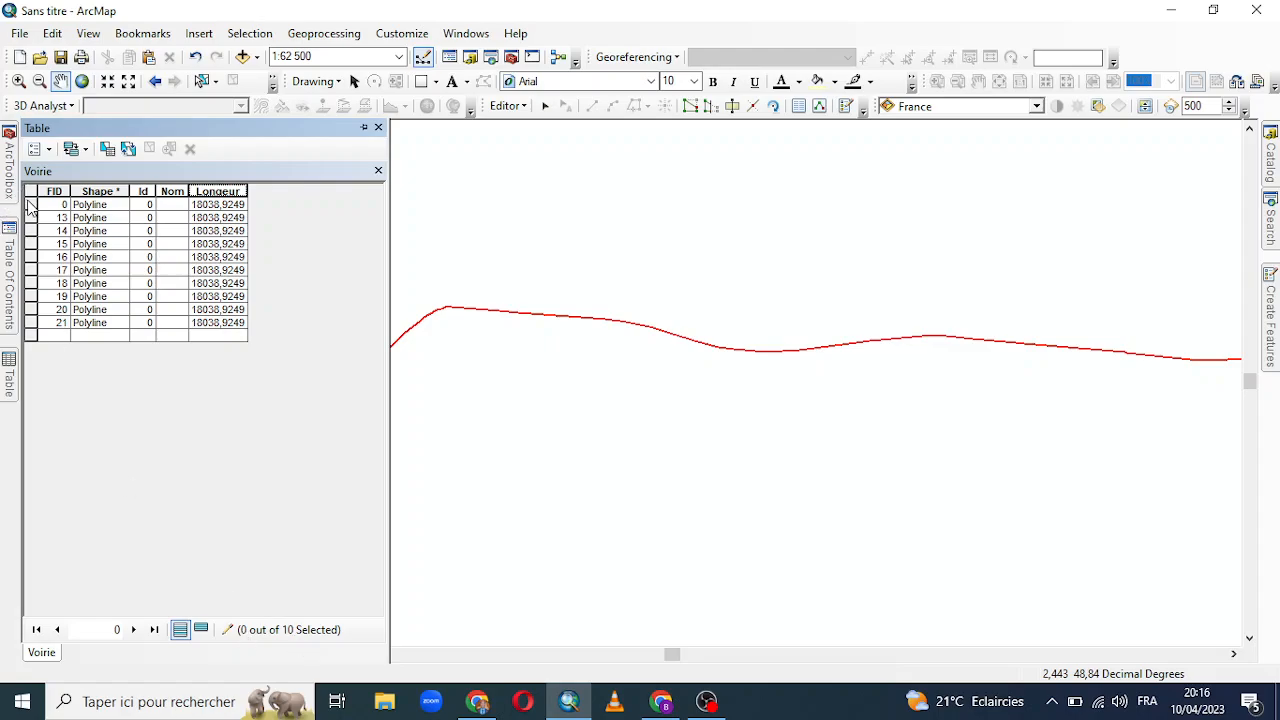
left_click_drag(30, 207, 30, 323)
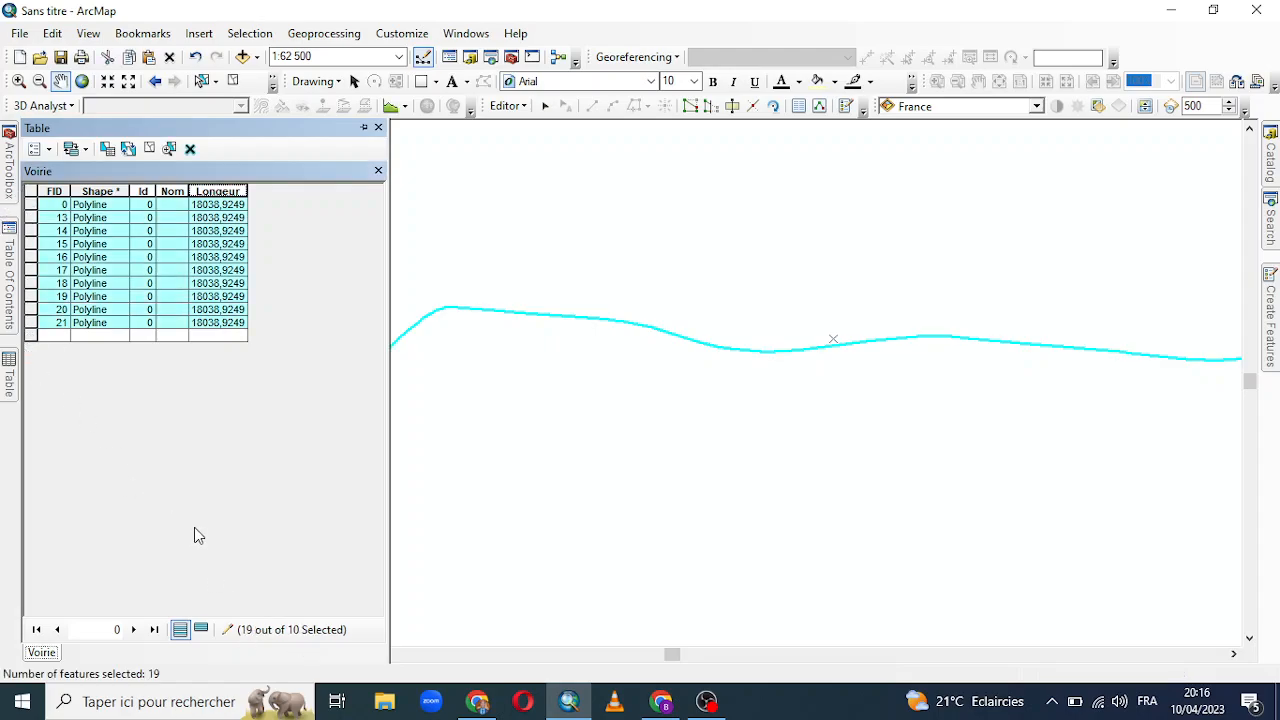
left_click(232, 81)
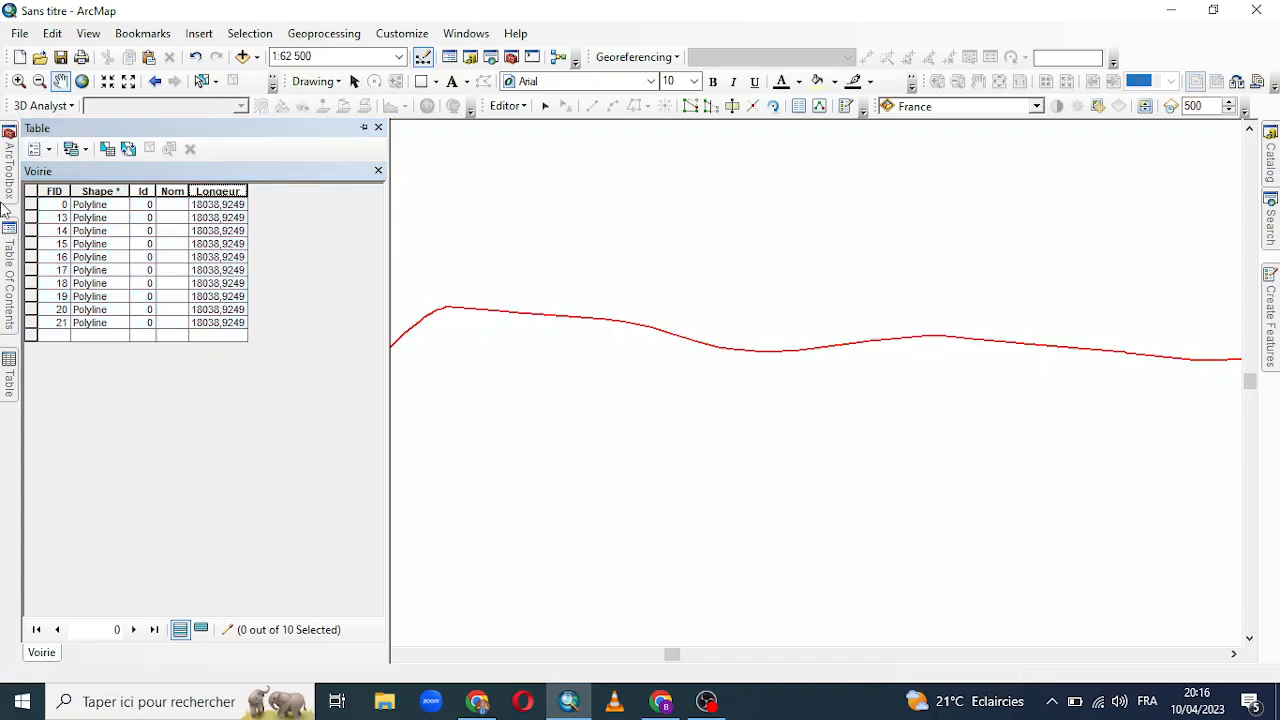
Close the Voirie attribute table and reopen it from the layer.
left_click(8, 245)
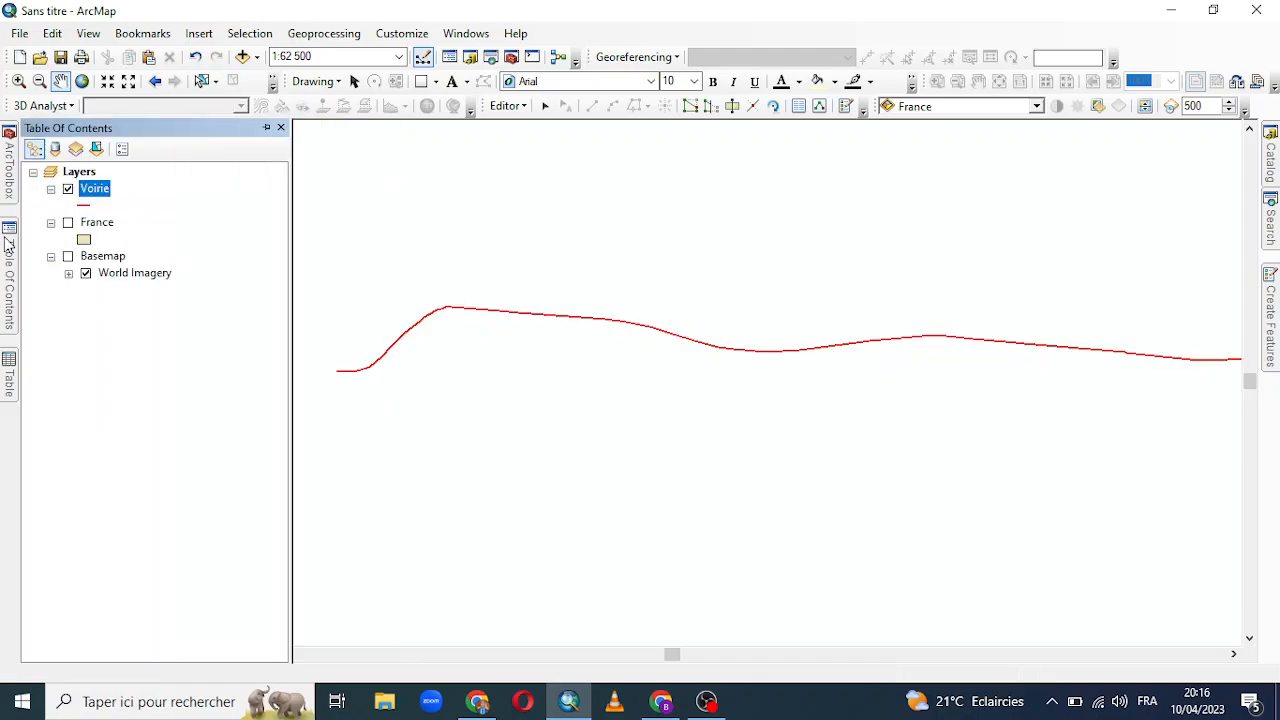
left_click(6, 388)
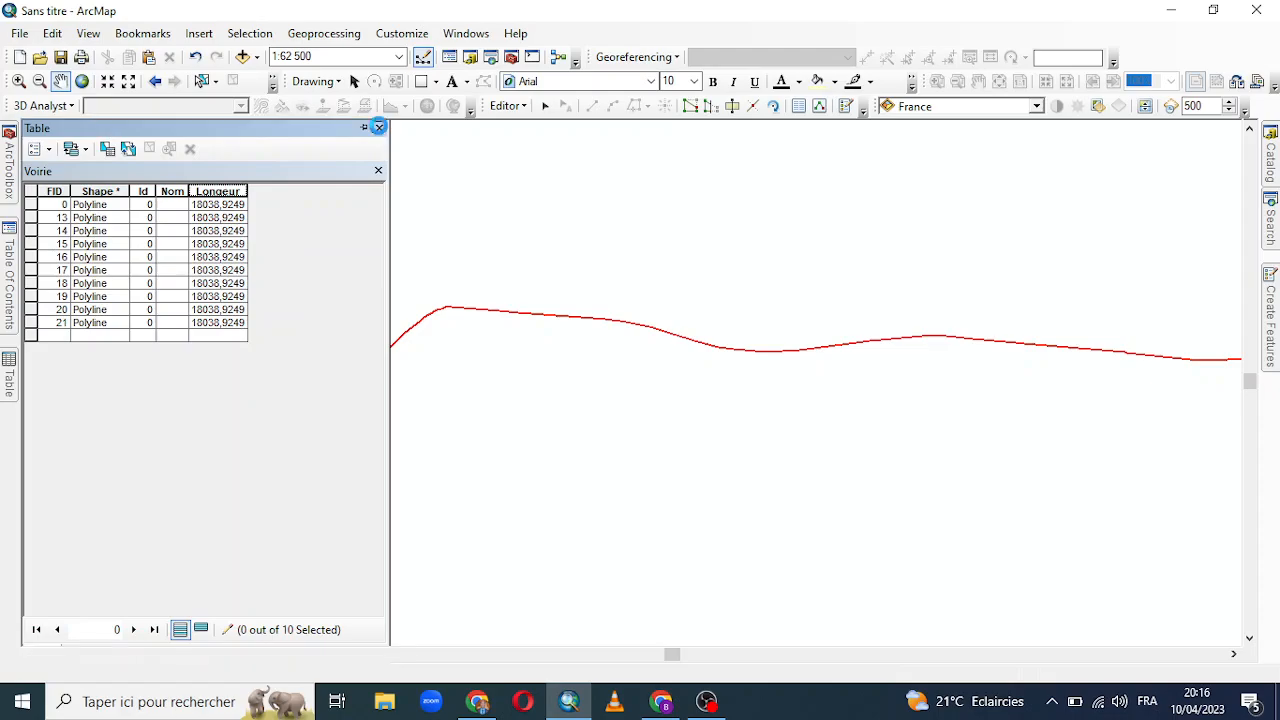
left_click(378, 127)
left_click(8, 276)
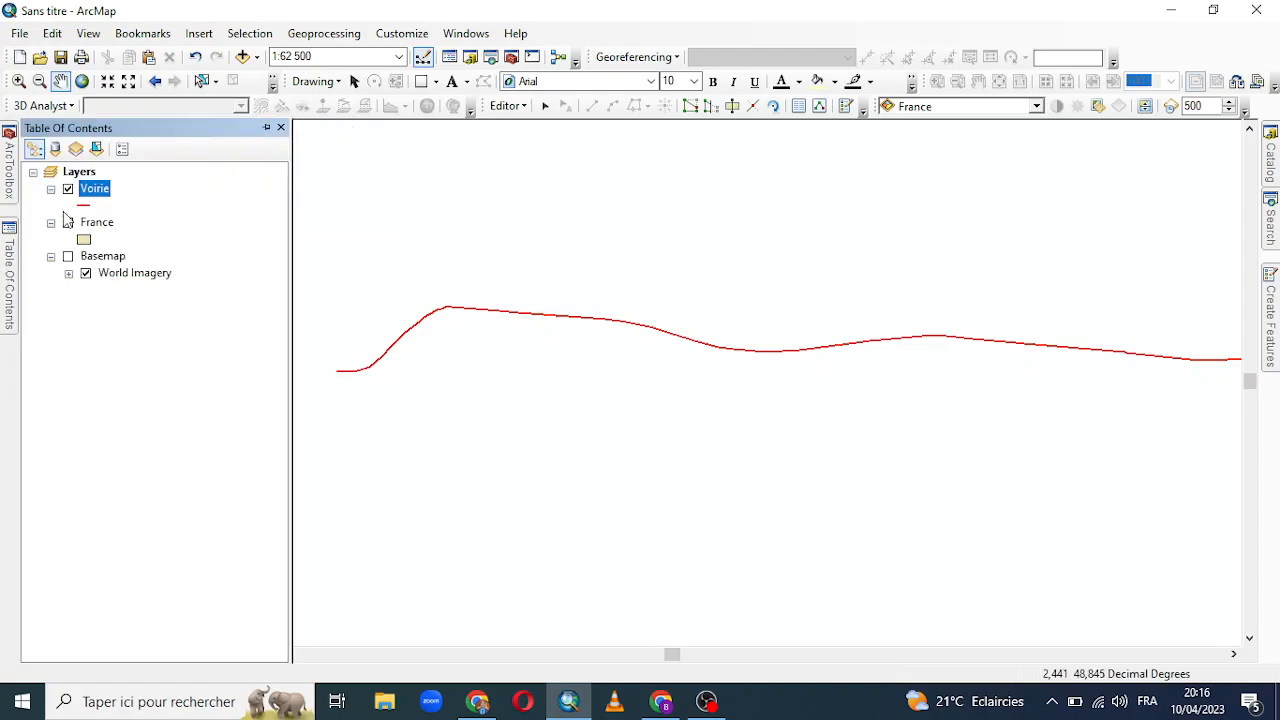
right_click(96, 190)
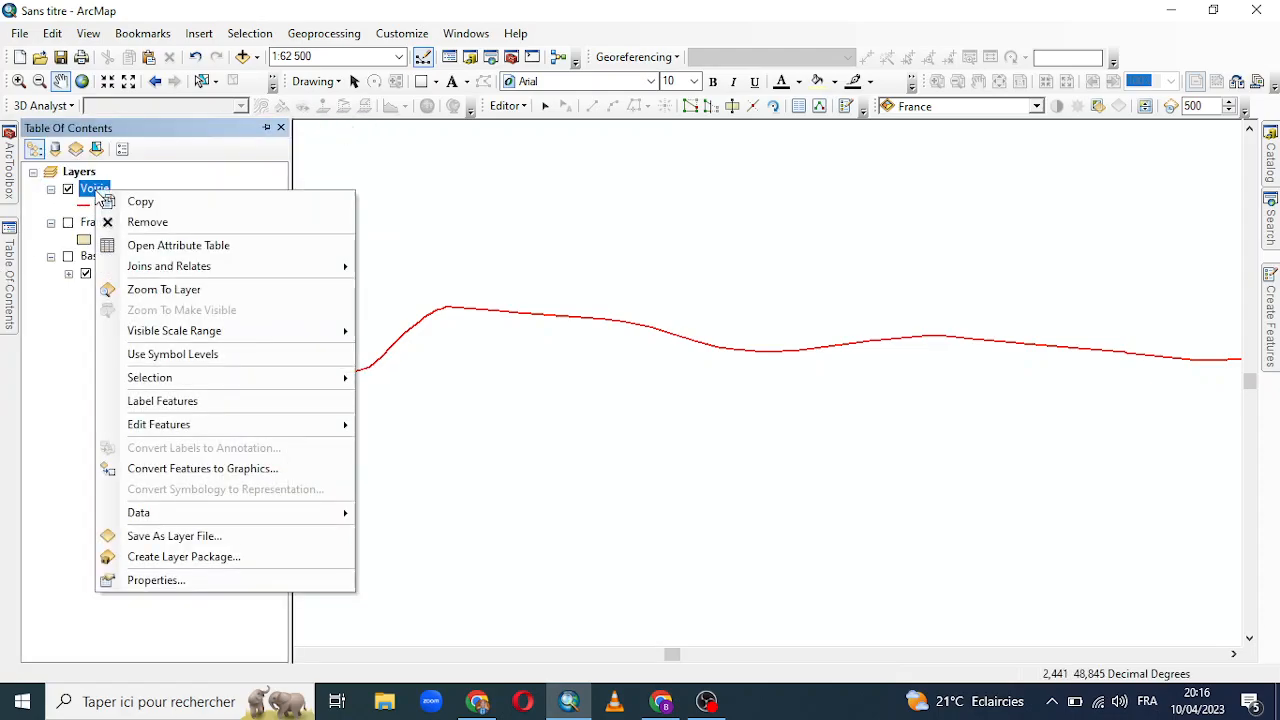
left_click(138, 245)
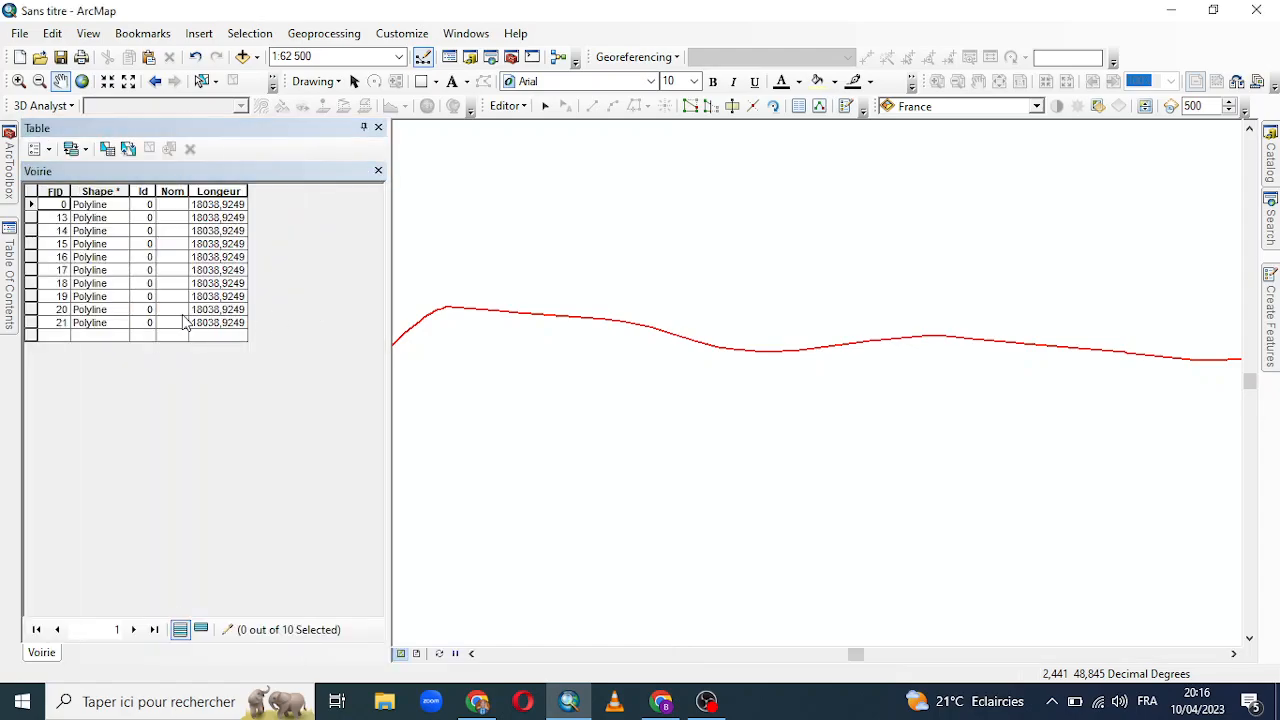
Check the split by selecting all Voirie records together and each record individually, following the matching segment along the road to its end.
left_click_drag(30, 204, 30, 340)
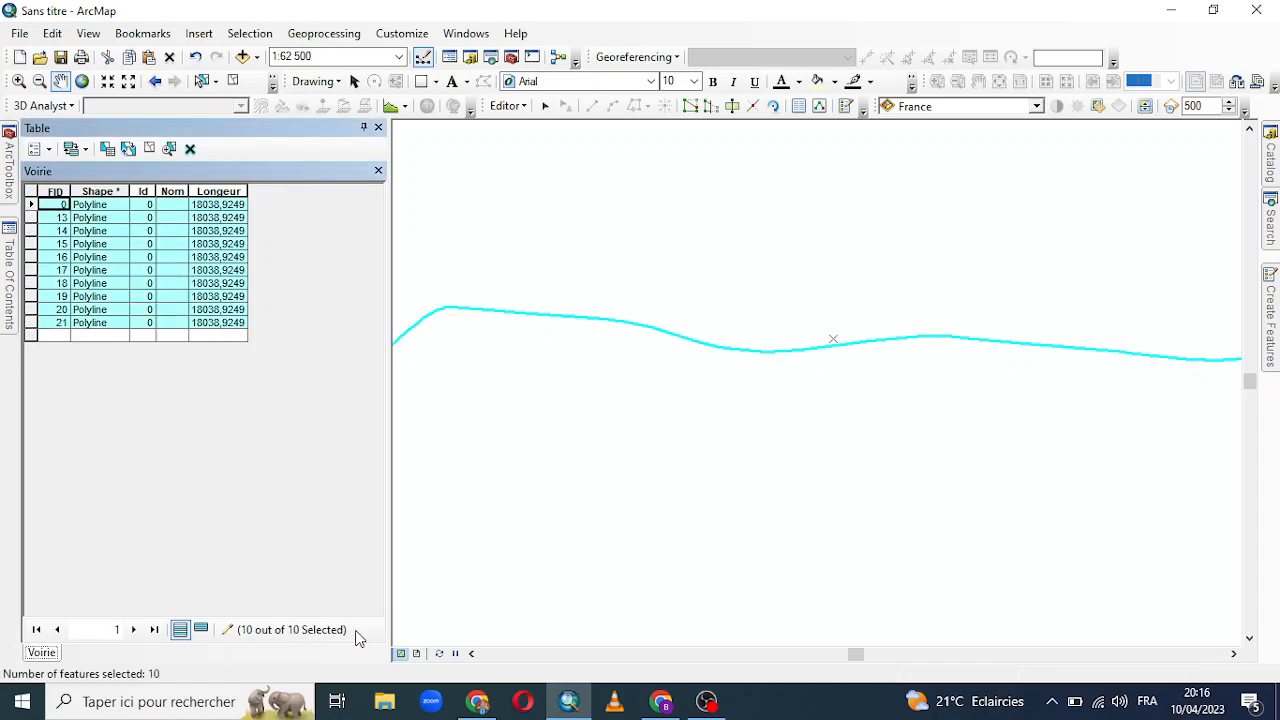
left_click(149, 148)
left_click(31, 204)
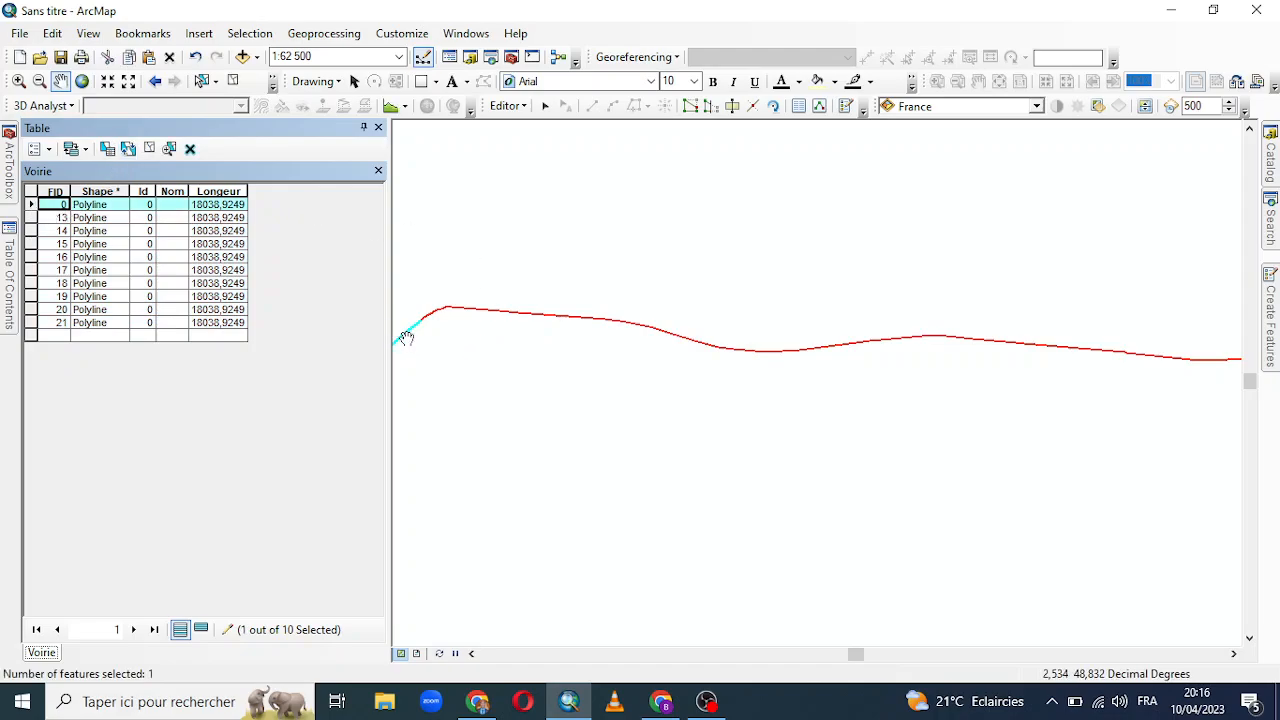
left_click(32, 218)
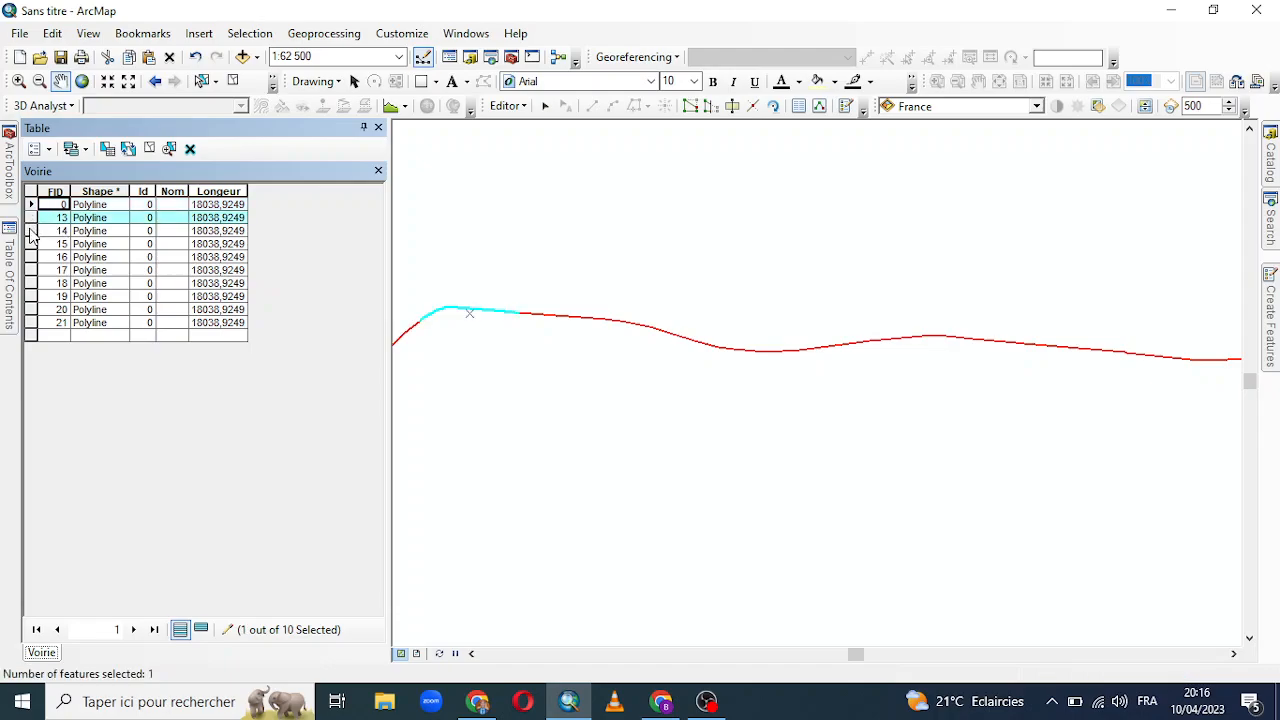
left_click(31, 231)
left_click(31, 248)
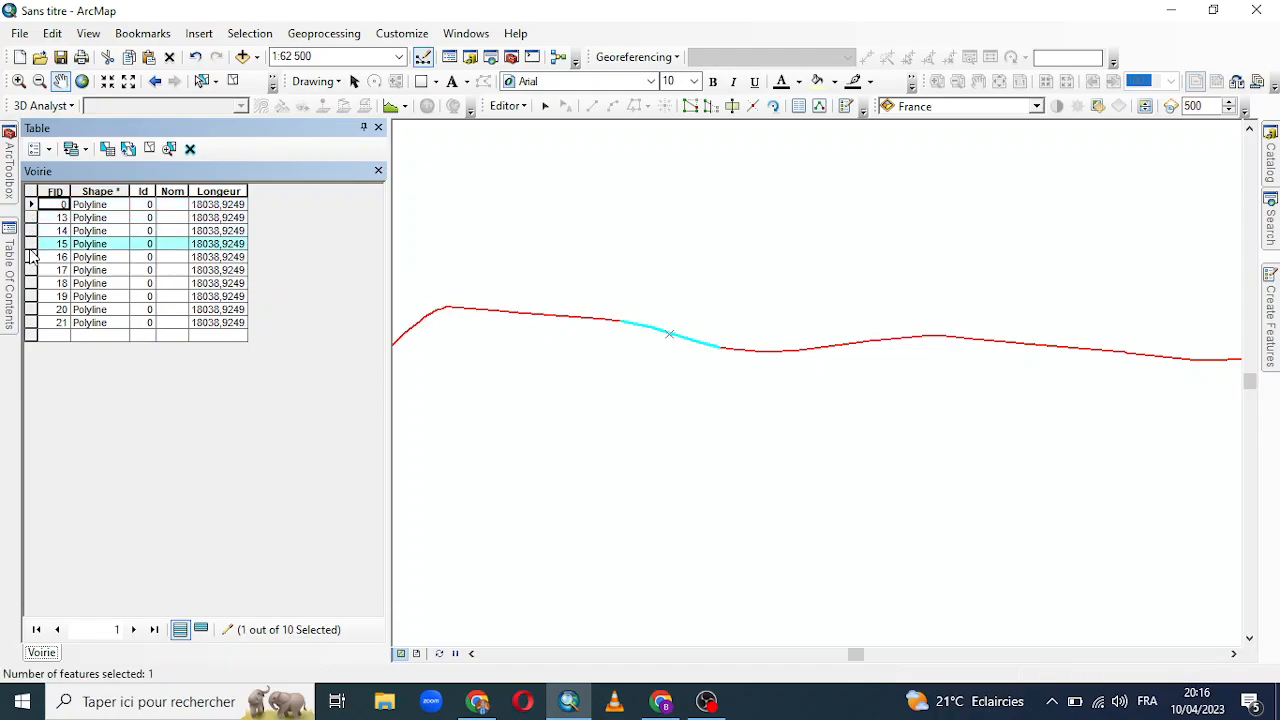
left_click(31, 262)
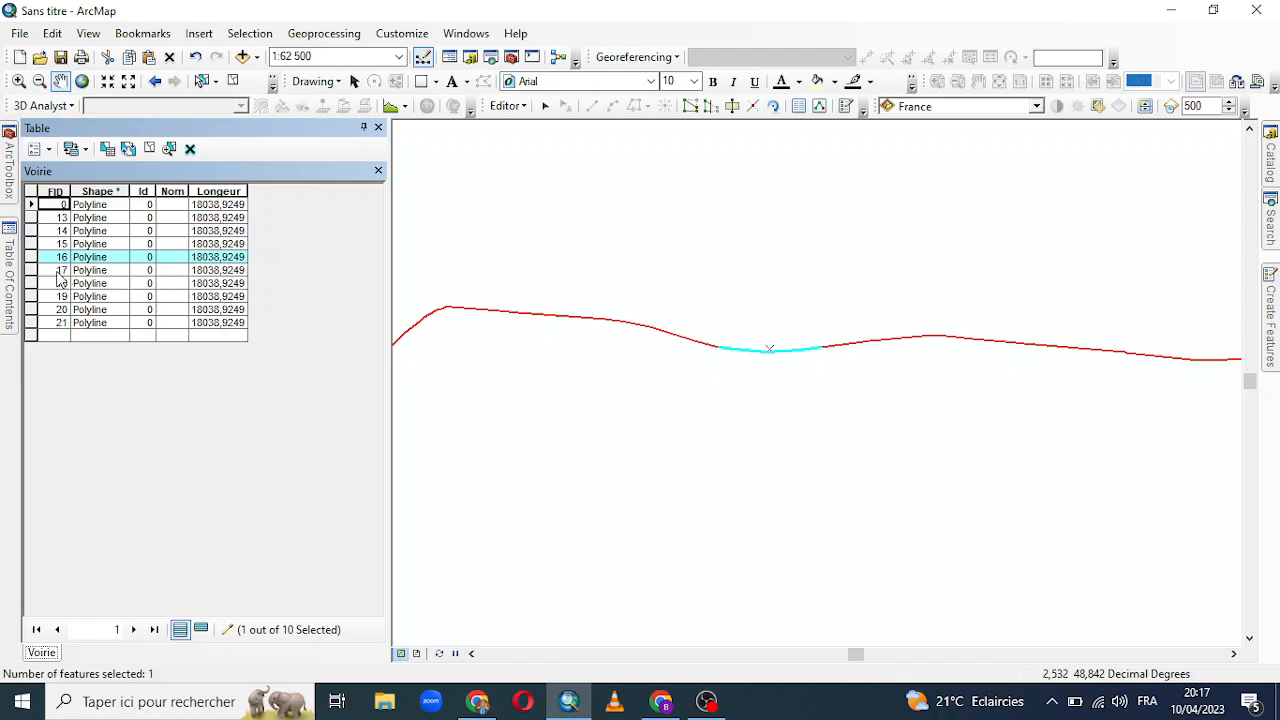
left_click(31, 270)
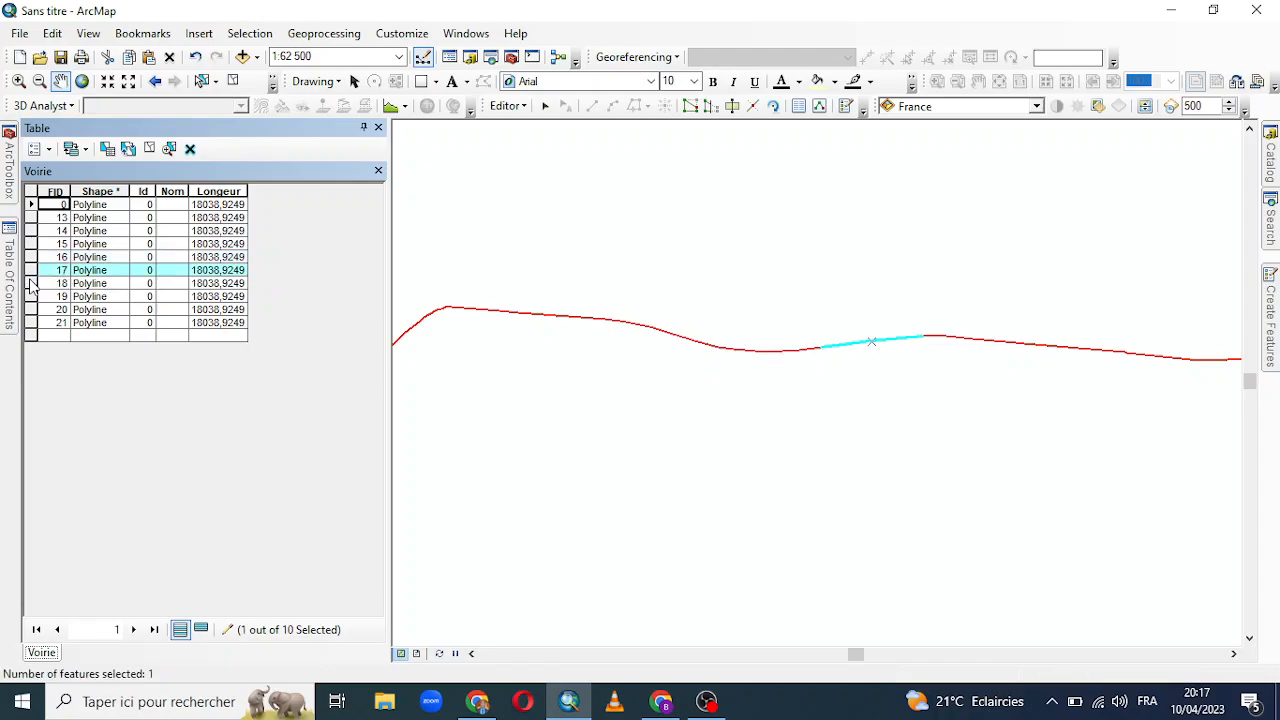
left_click(31, 284)
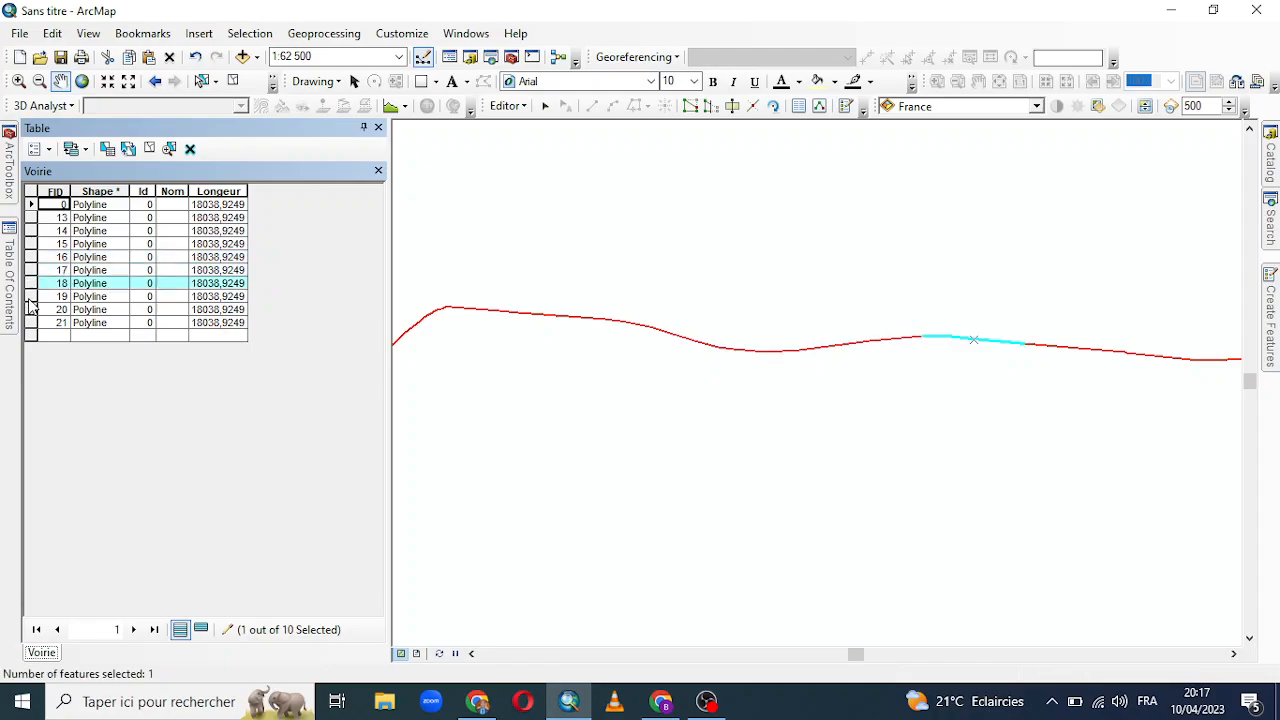
left_click(30, 297)
left_click(31, 310)
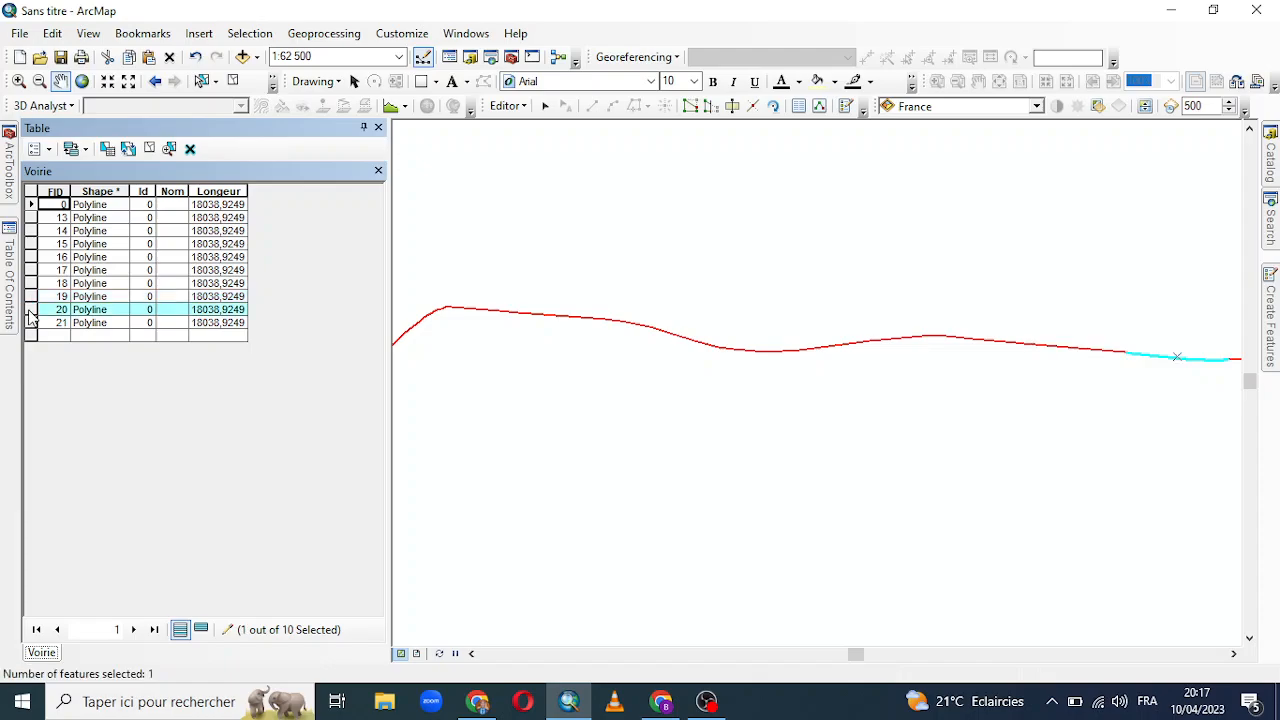
left_click(30, 322)
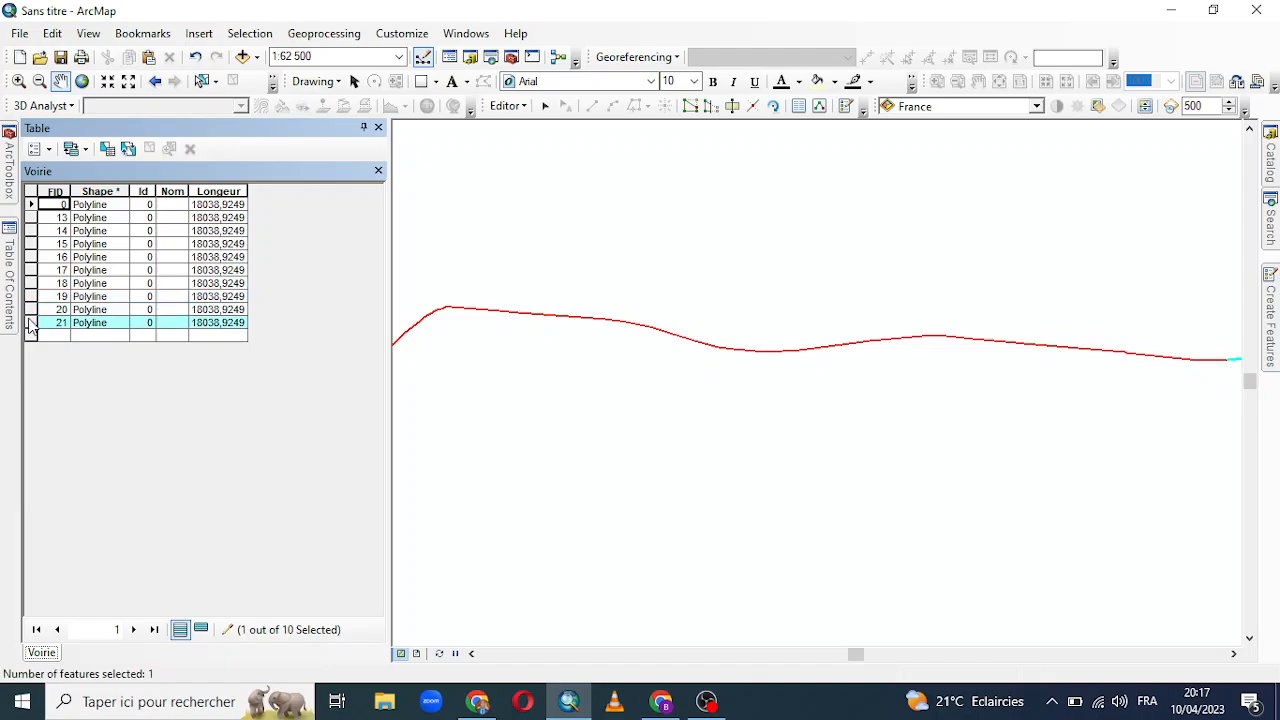
left_click_drag(943, 271, 583, 314)
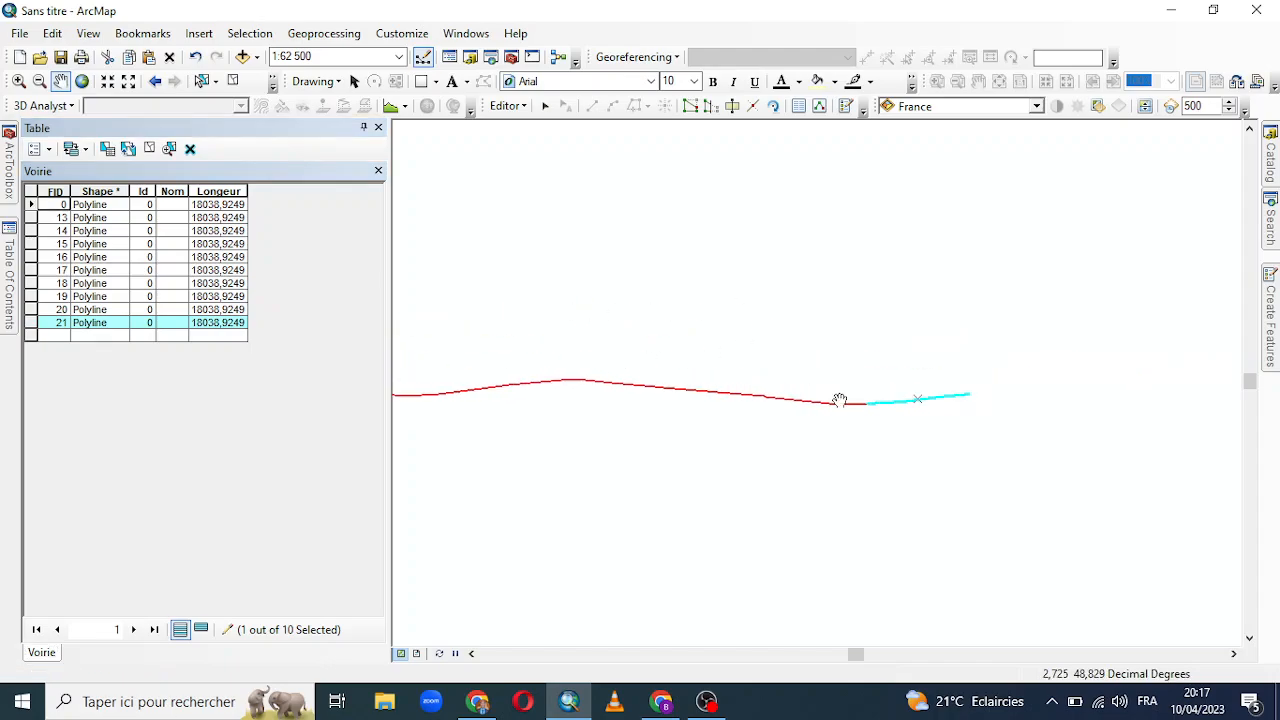
left_click_drag(760, 403, 807, 404)
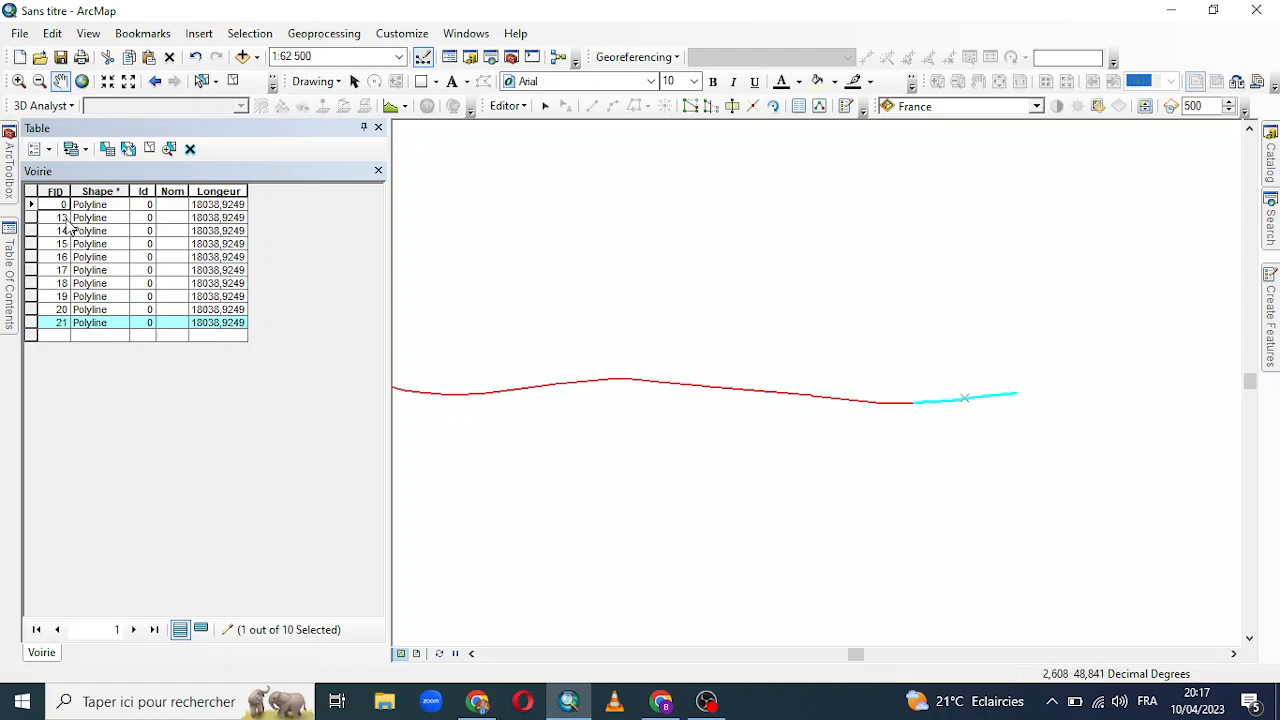
Select all records in the Voirie table from FID 0 to FID 21 and recentre the highlighted road line.
left_click(31, 205)
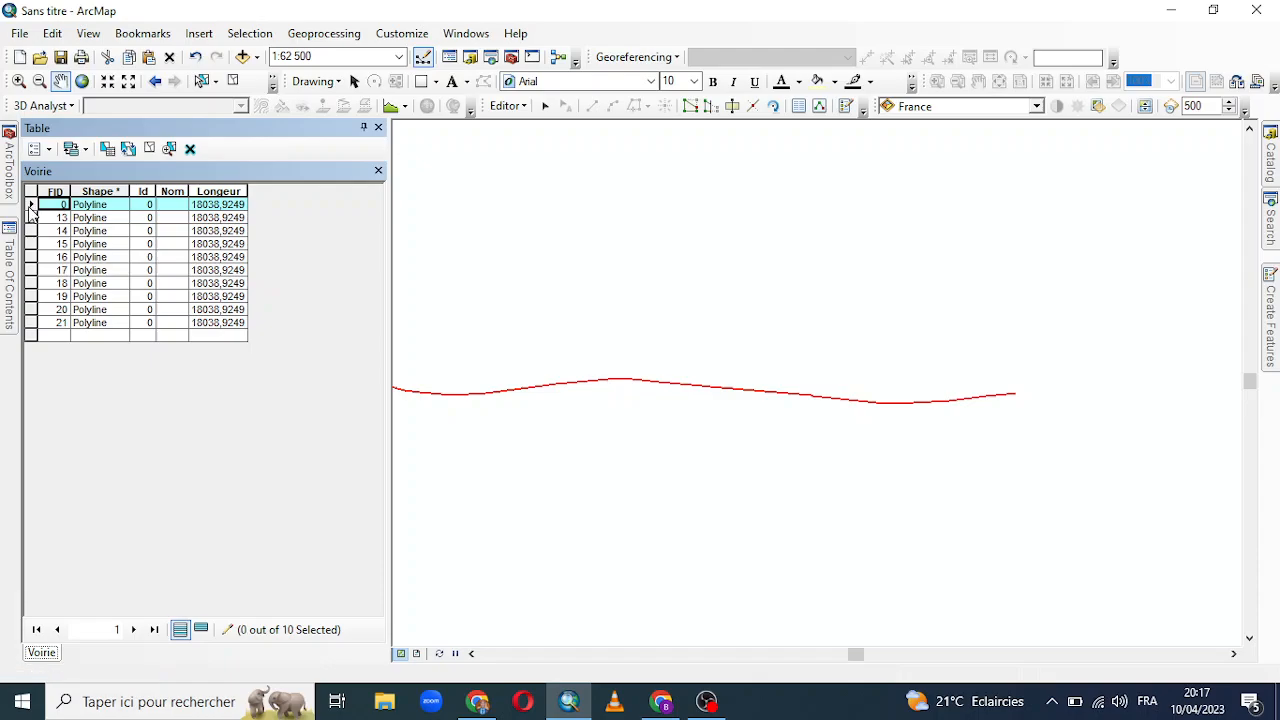
left_click_drag(31, 207, 27, 342)
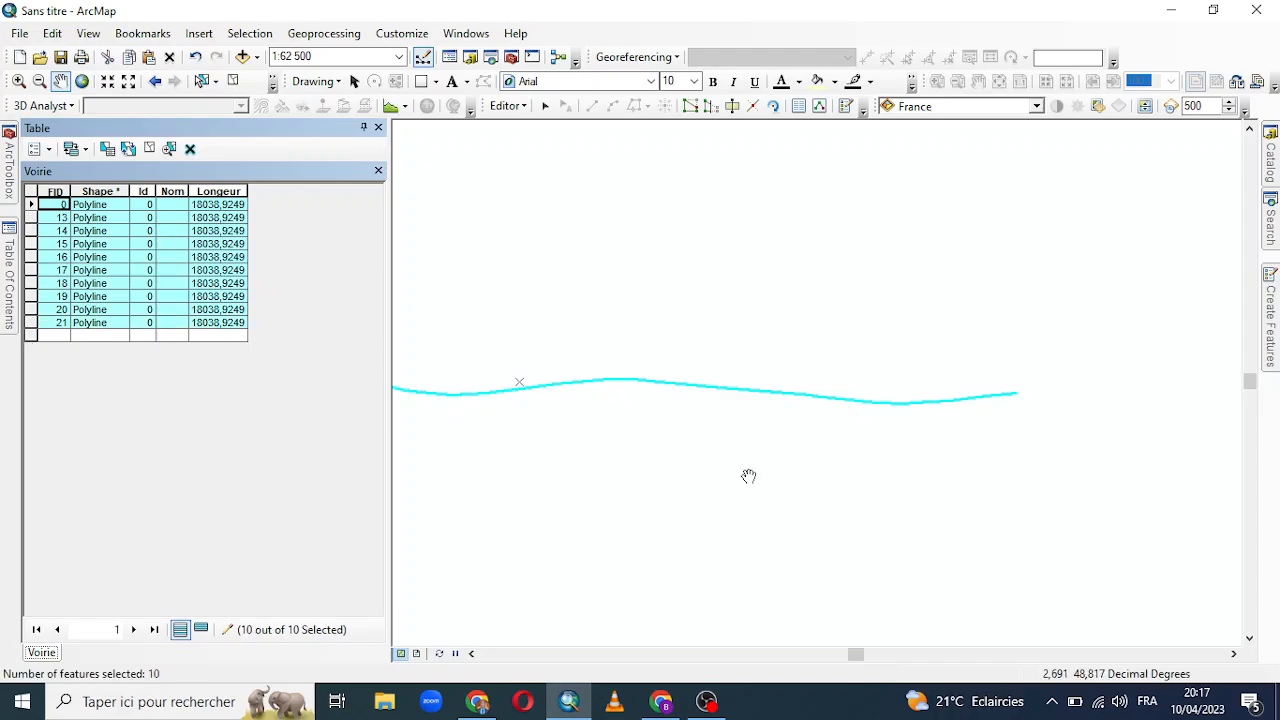
left_click_drag(746, 477, 940, 396)
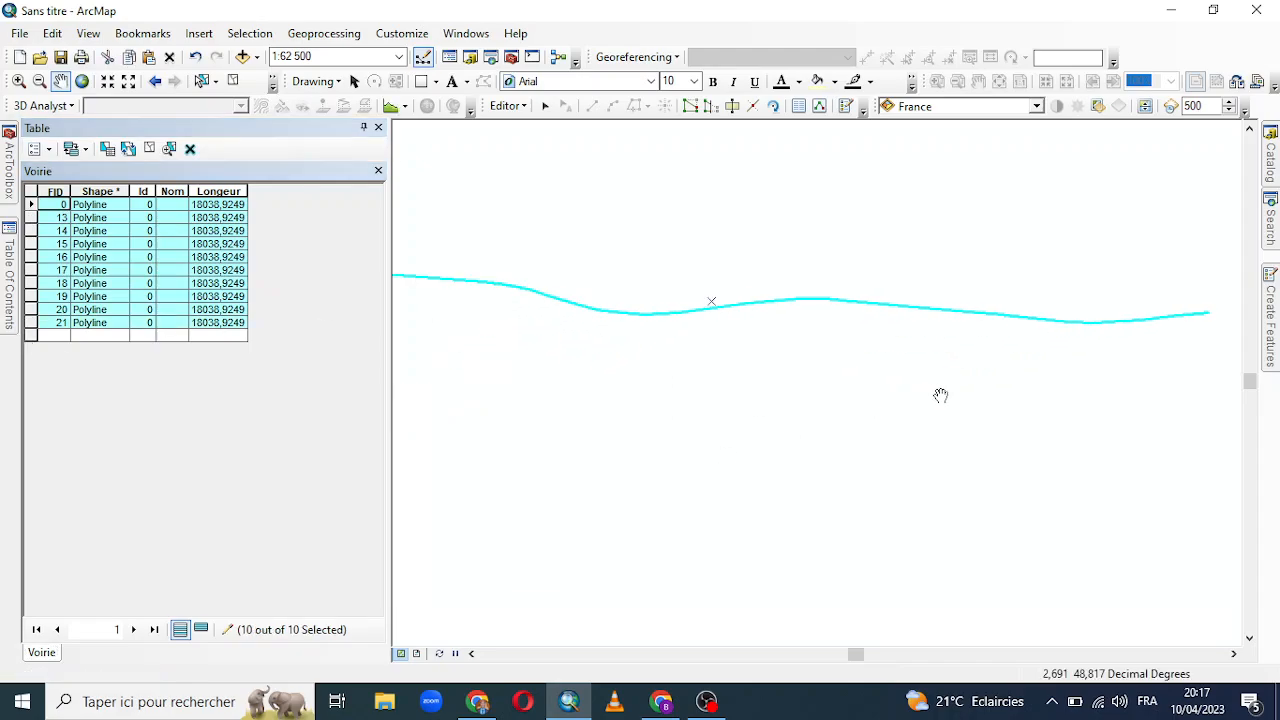